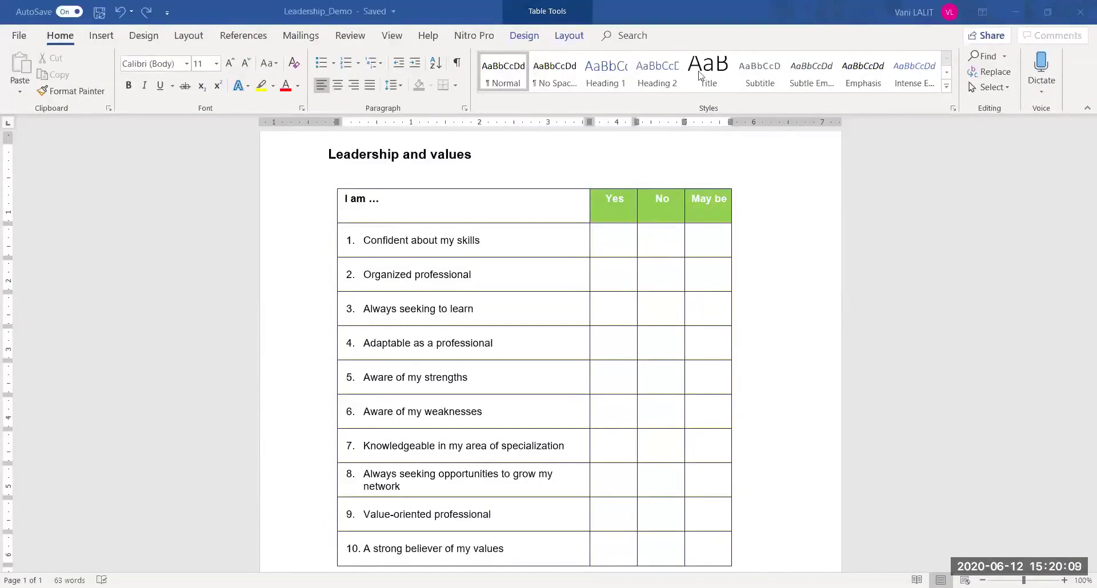
# Review the Leadership and values table, examining the ten statements and the empty answer cells in the Yes, No and May be columns.
pyautogui.scroll(-2, 486, 292)
pyautogui.scroll(3, 477, 306)
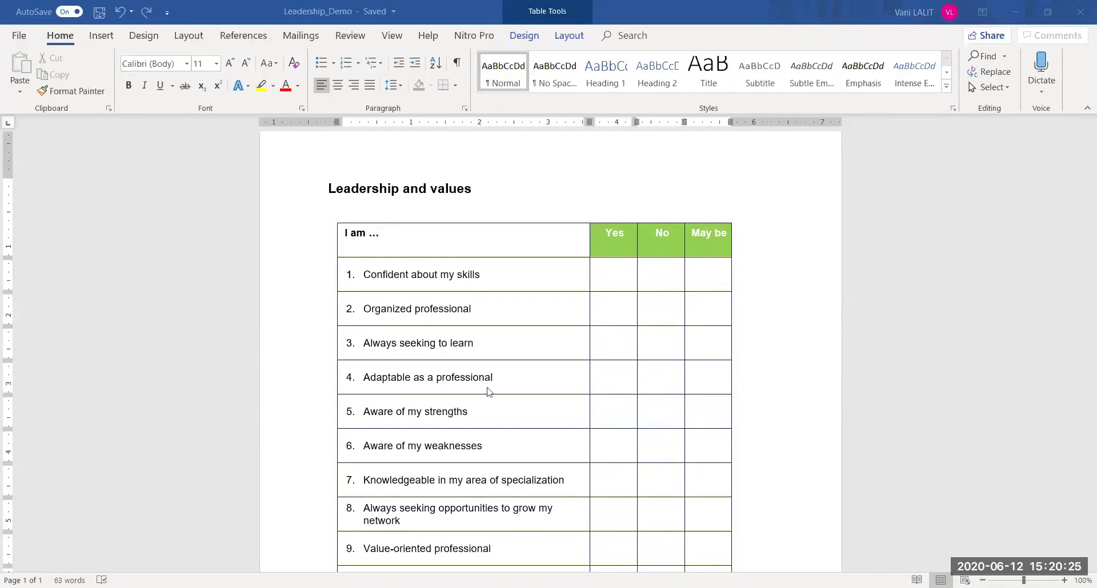
pyautogui.scroll(-1, 582, 281)
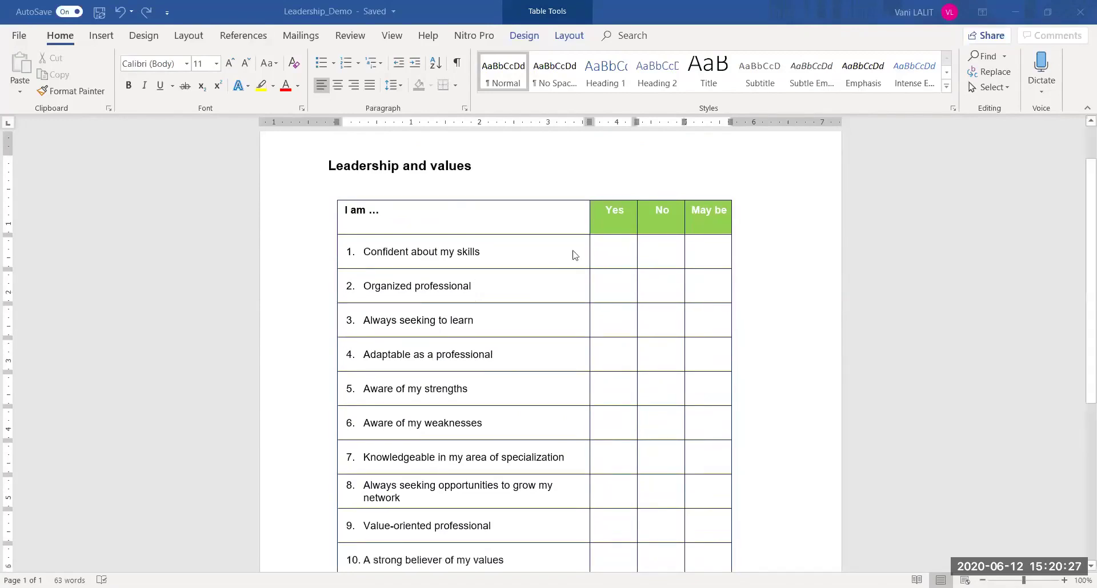
pyautogui.scroll(-1, 429, 514)
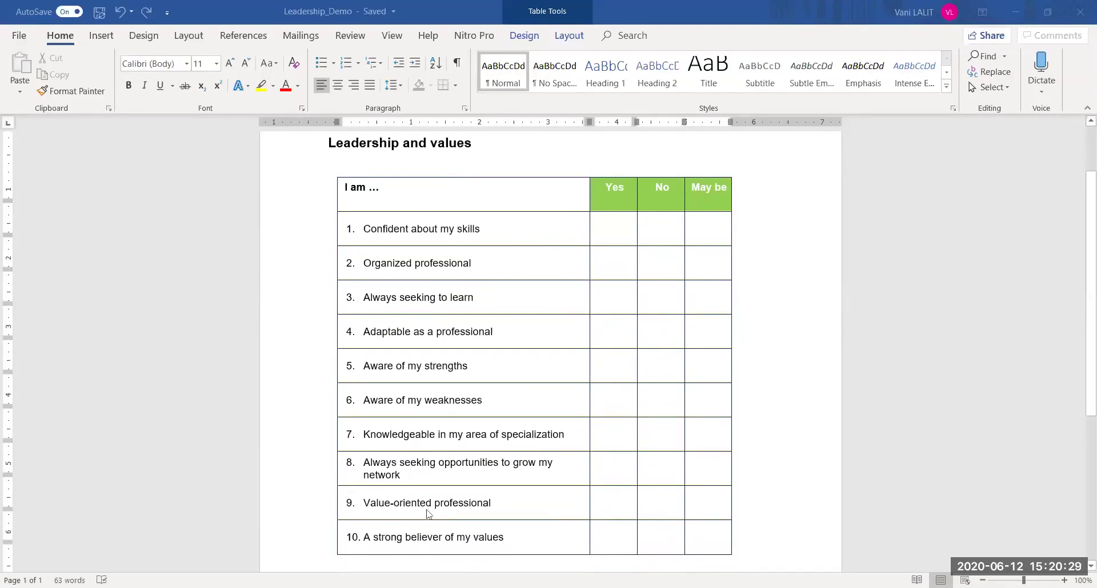
pyautogui.scroll(-1, 486, 514)
pyautogui.scroll(1, 542, 514)
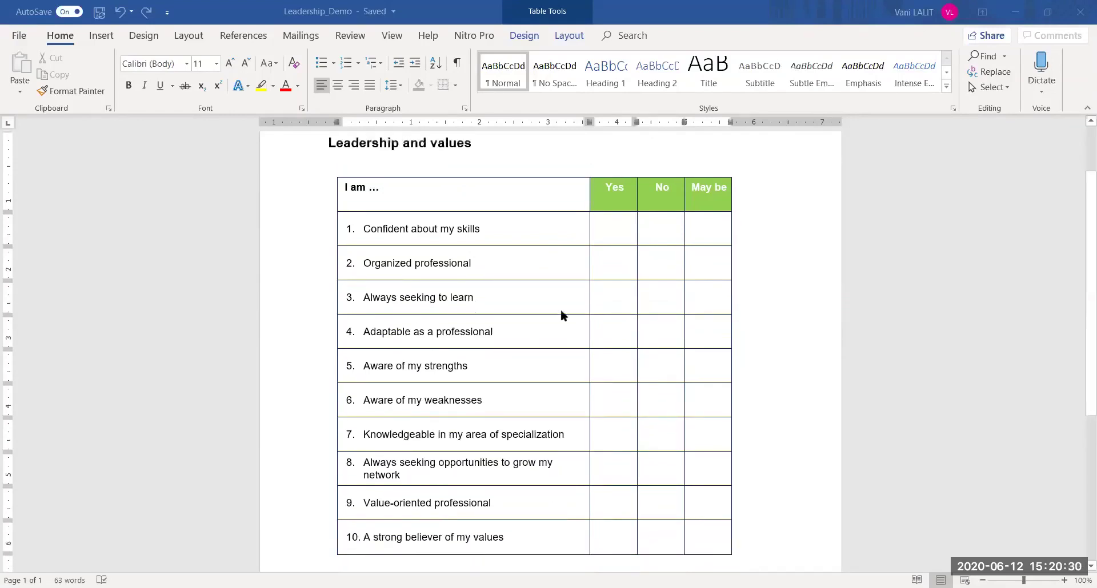
pyautogui.click(615, 208)
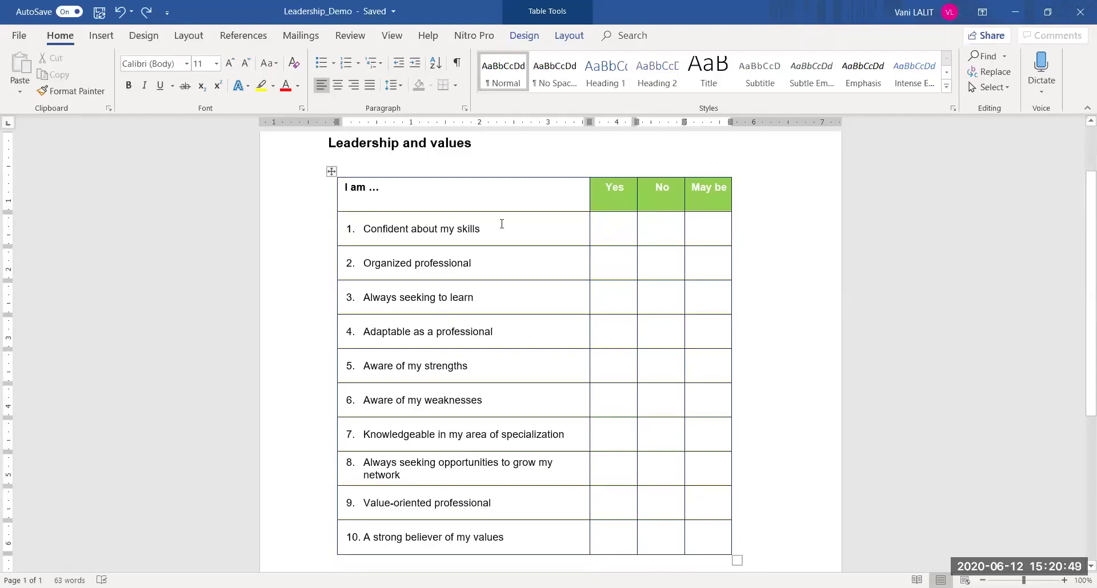
pyautogui.moveTo(487, 225); pyautogui.dragTo(587, 540)
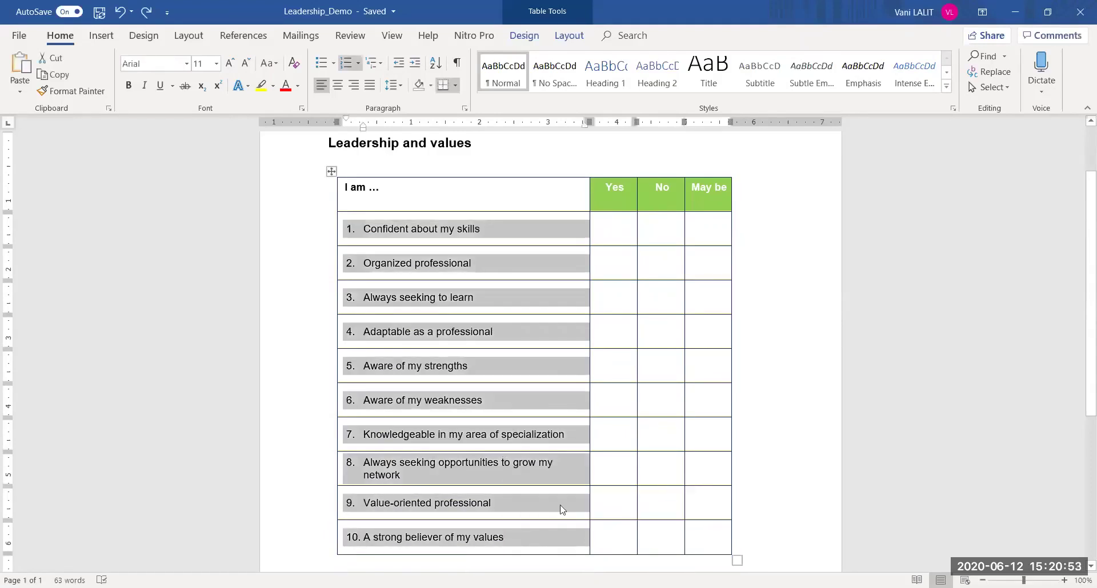
pyautogui.click(587, 407)
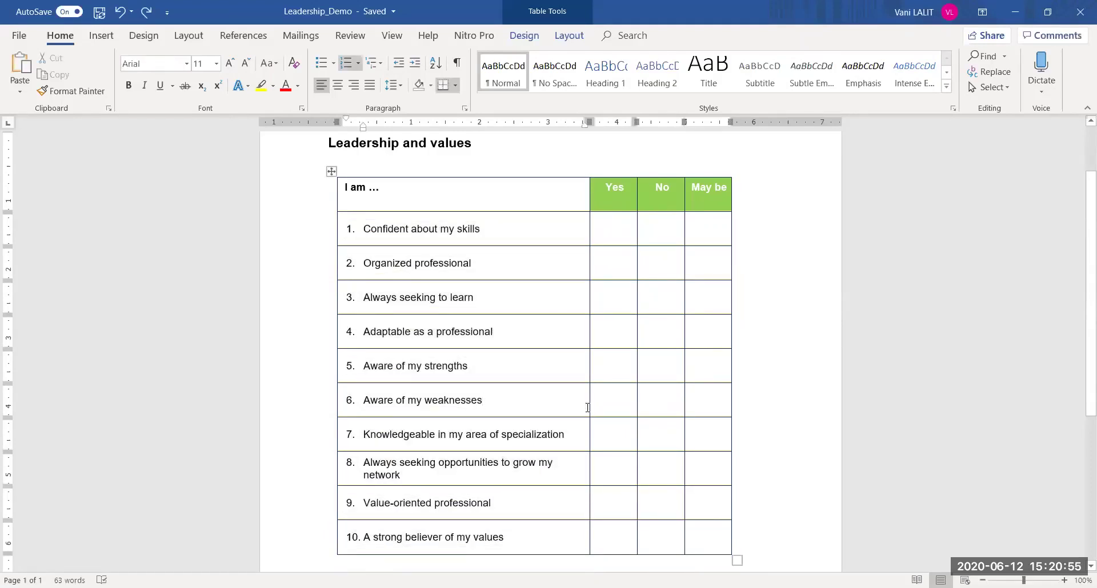
pyautogui.moveTo(582, 400); pyautogui.dragTo(583, 544)
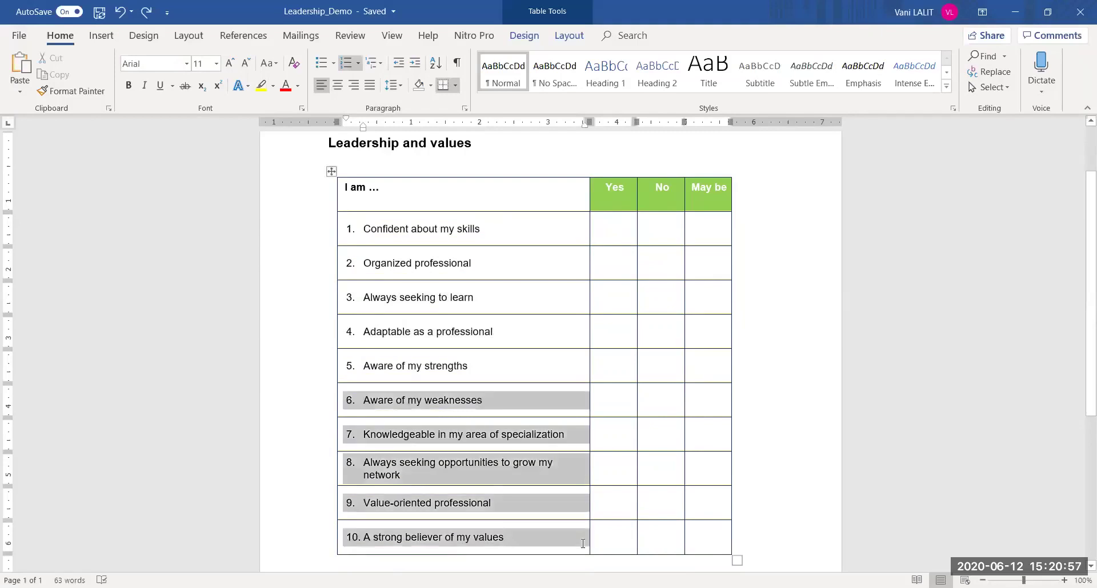
pyautogui.moveTo(545, 229); pyautogui.dragTo(532, 534)
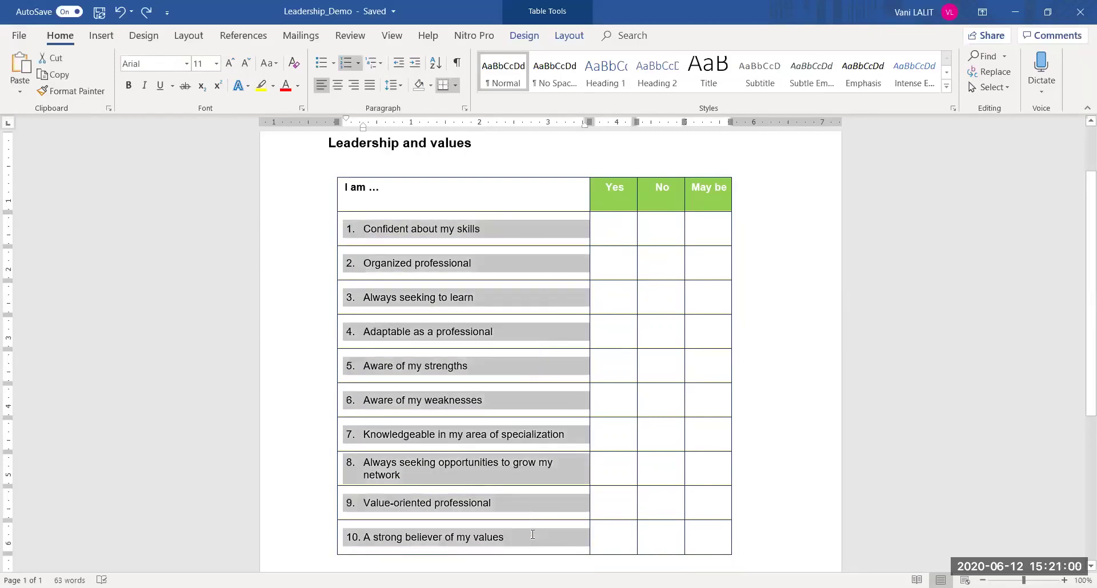
pyautogui.click(679, 372)
pyautogui.moveTo(667, 228); pyautogui.dragTo(663, 534)
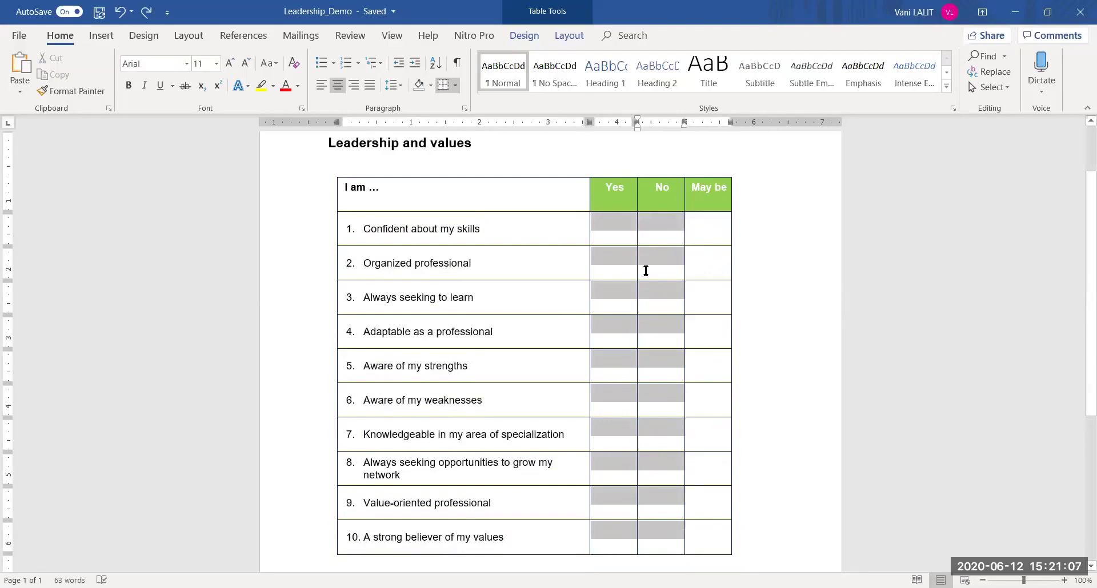
pyautogui.moveTo(645, 271); pyautogui.dragTo(729, 549)
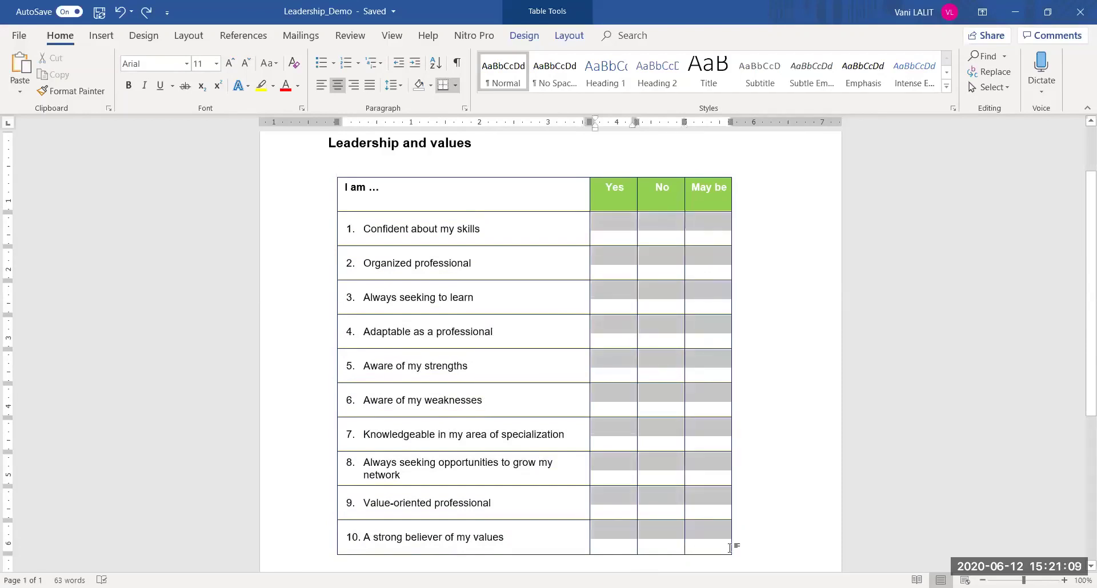
pyautogui.click(788, 334)
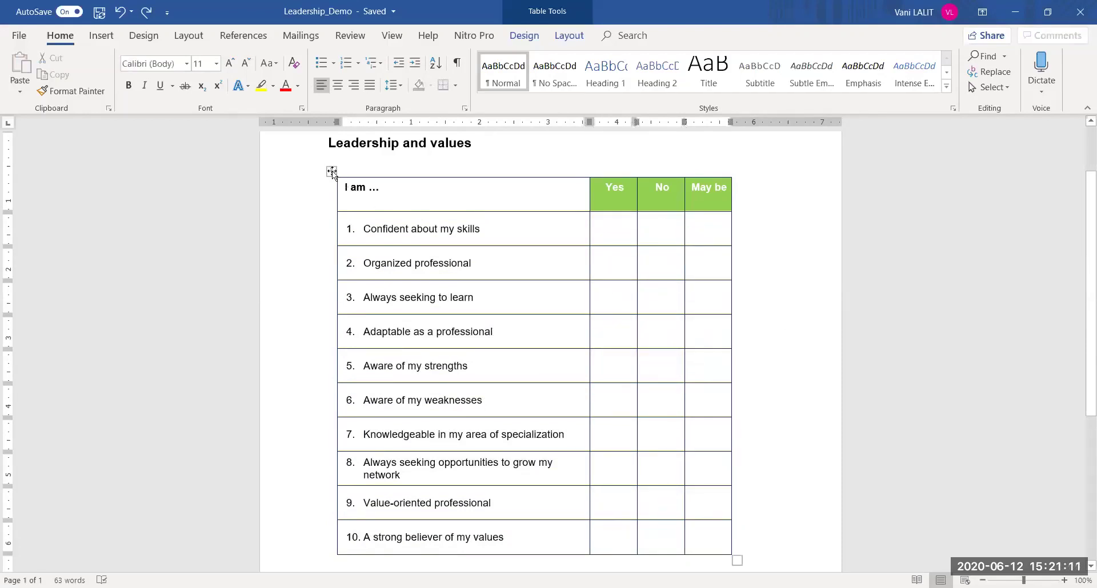
# Remove all borders from the empty answer cells under Yes, No and May be by setting their borders to None.
pyautogui.click(693, 235)
pyautogui.moveTo(624, 223); pyautogui.dragTo(701, 539)
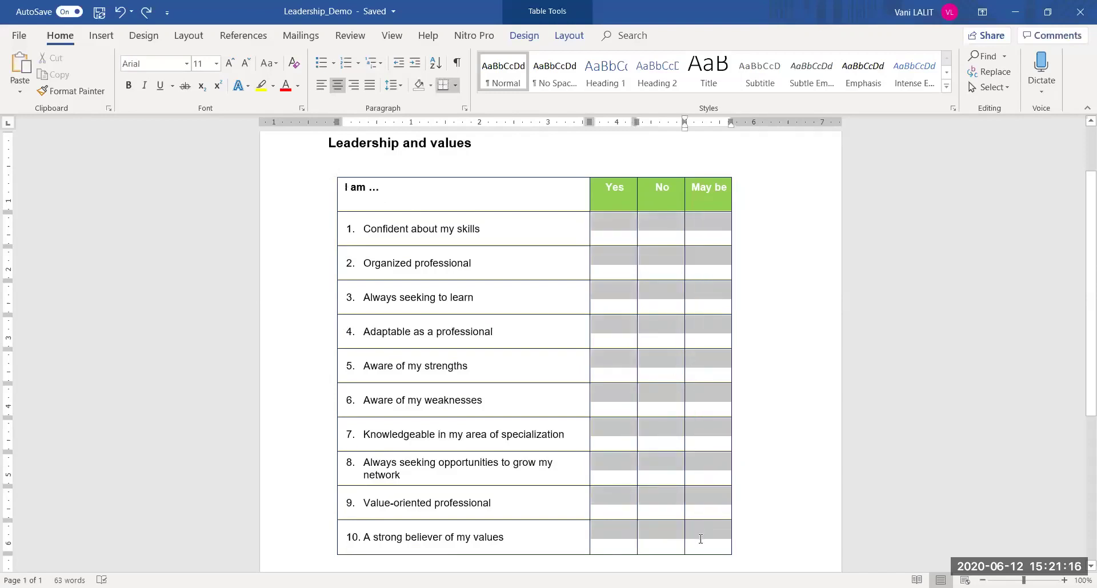
pyautogui.rightClick(664, 275)
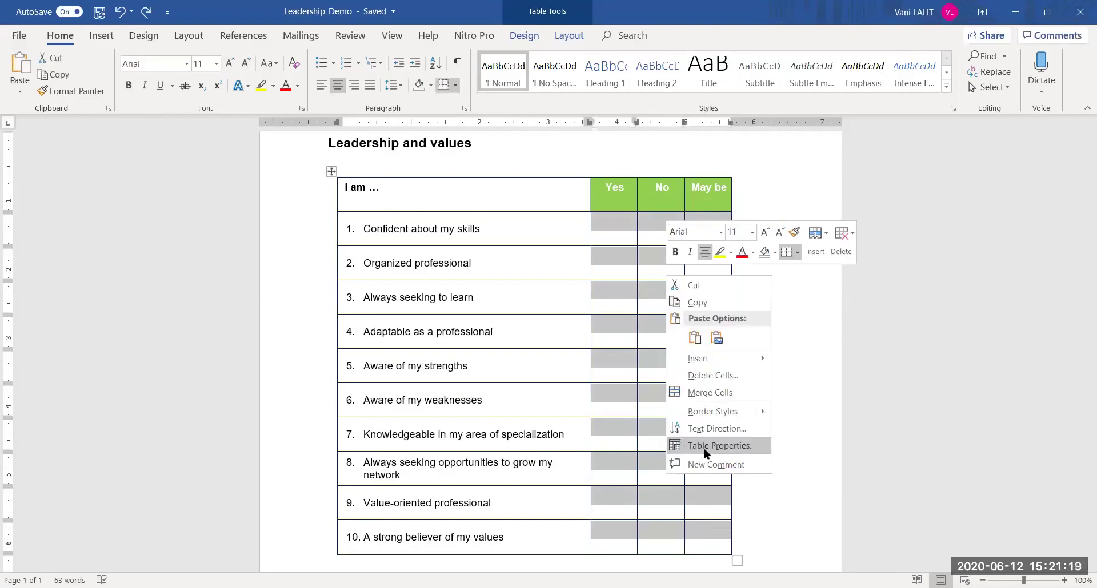
pyautogui.click(704, 447)
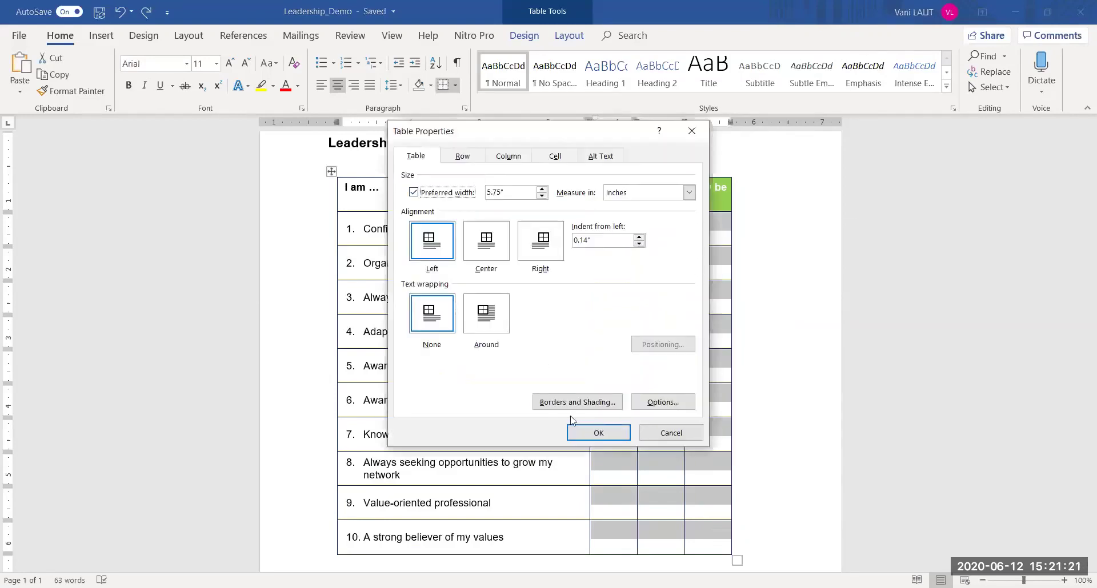
pyautogui.click(578, 403)
pyautogui.click(361, 205)
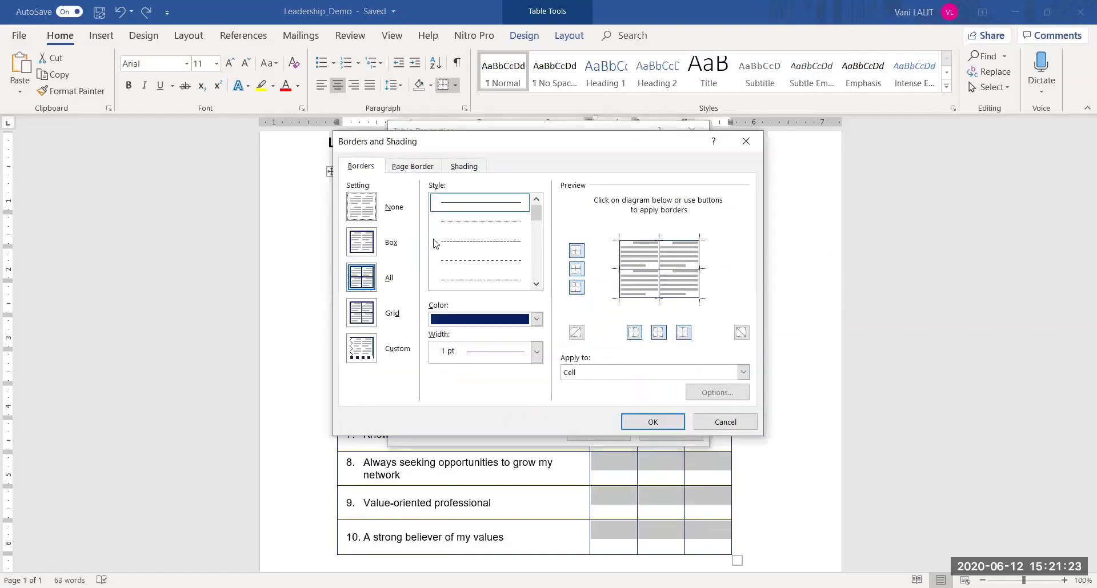
pyautogui.click(635, 424)
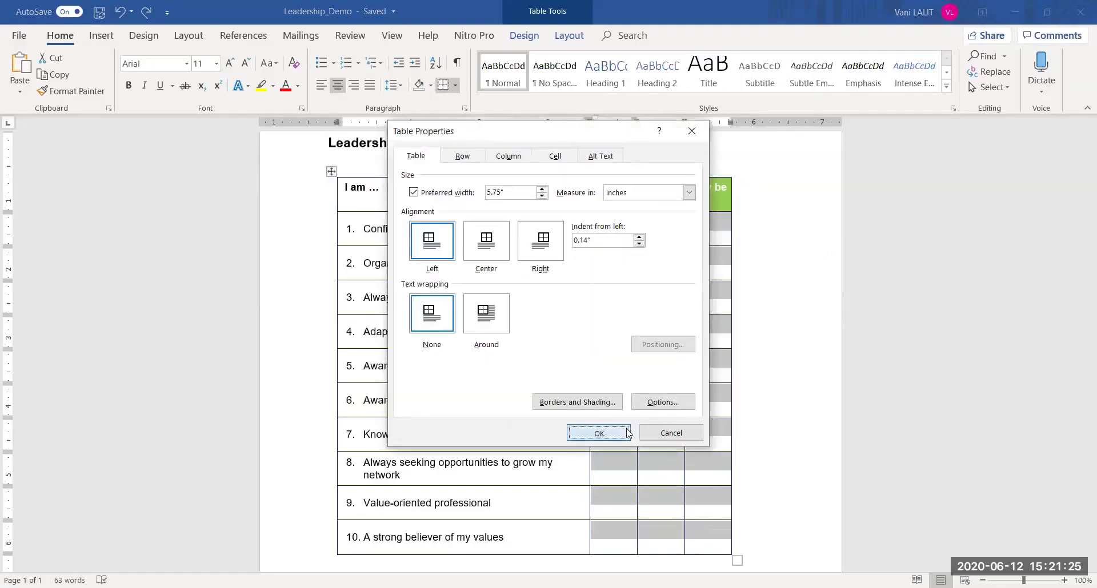
pyautogui.click(628, 433)
pyautogui.scroll(-1, 756, 392)
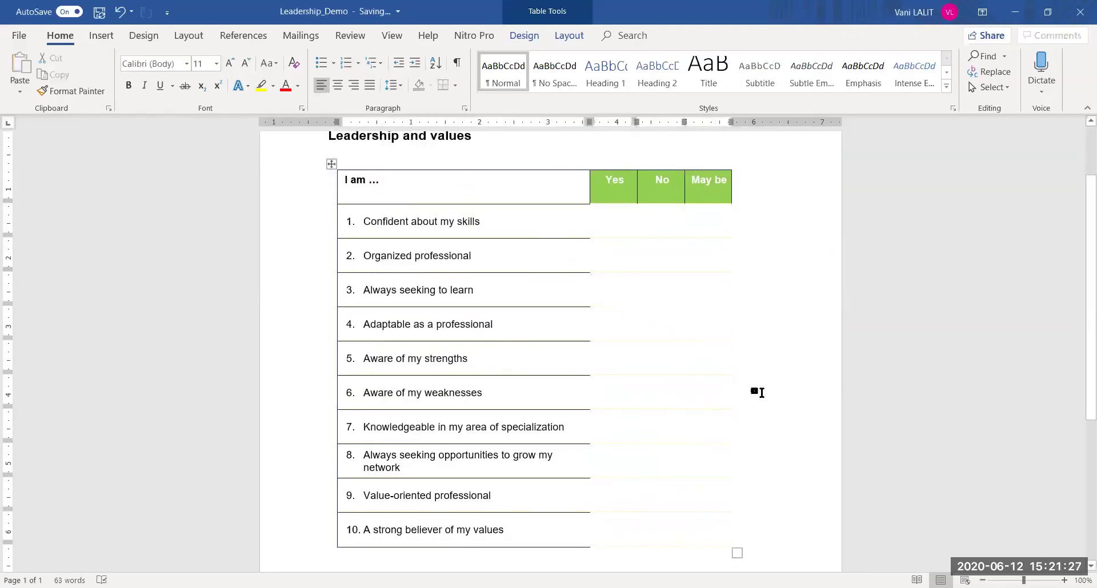
# In Nitro Pro, draw a checkbox form field filling the Yes cell of statement 1 in the Leadership_Demo PDF.
pyautogui.scroll(1, 757, 392)
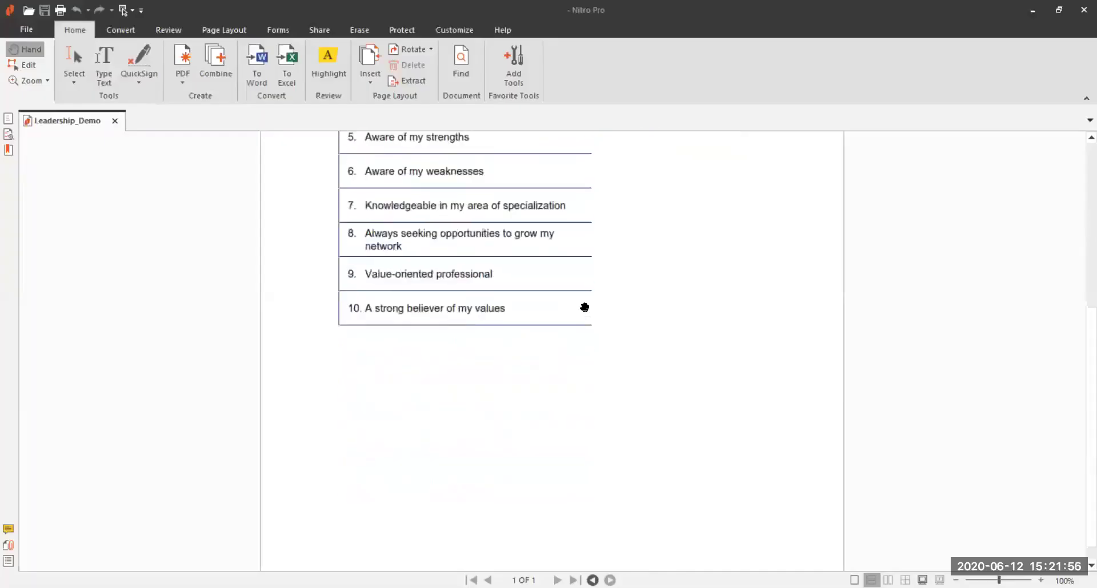
pyautogui.scroll(5, 585, 308)
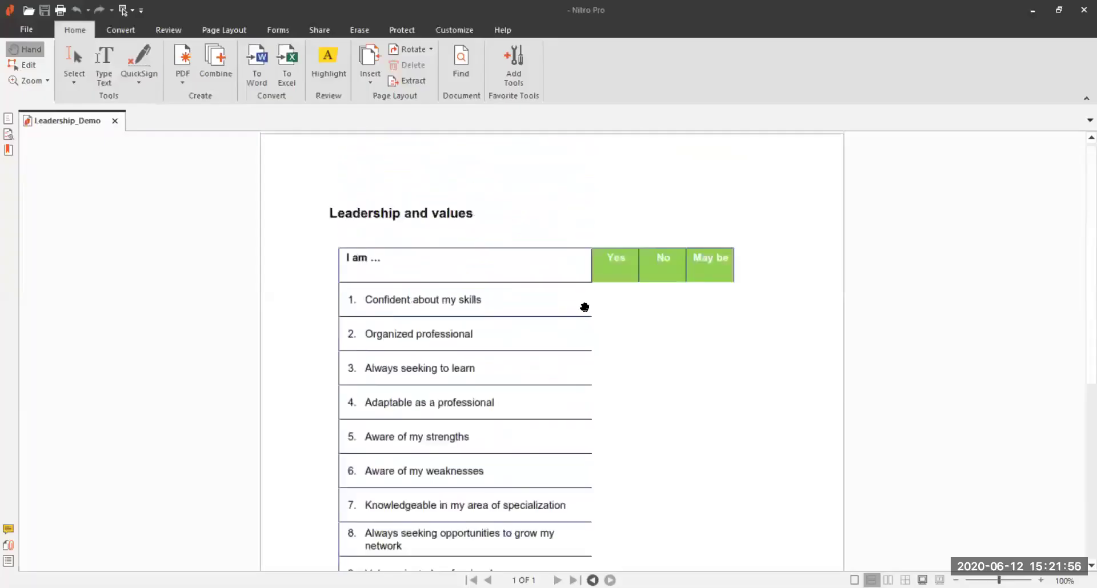
pyautogui.scroll(-2, 717, 296)
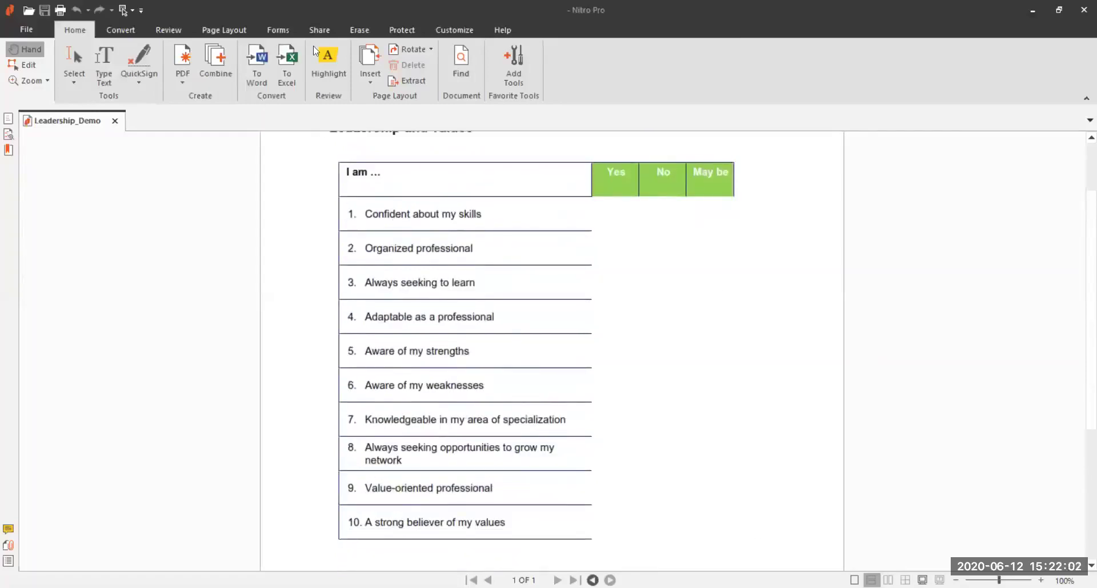
pyautogui.click(270, 32)
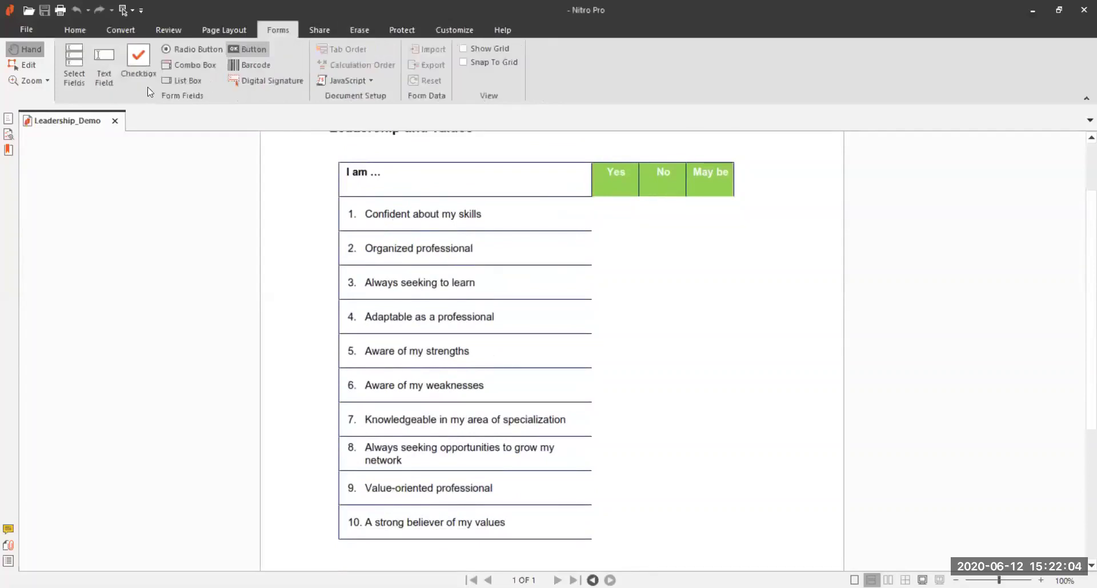
pyautogui.click(130, 68)
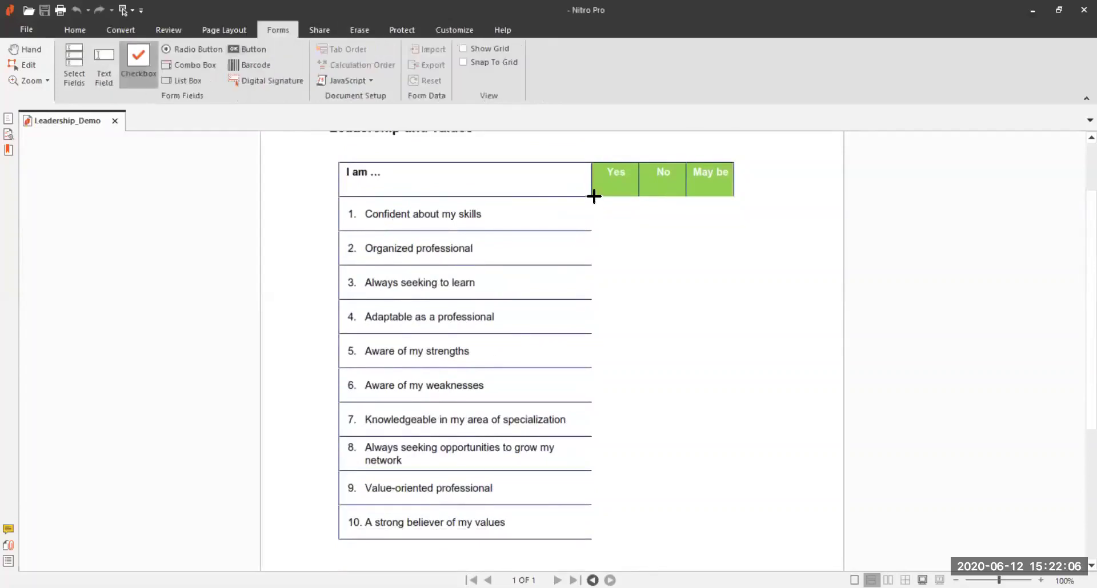
pyautogui.moveTo(594, 198); pyautogui.dragTo(640, 231)
pyautogui.moveTo(640, 231); pyautogui.dragTo(640, 231)
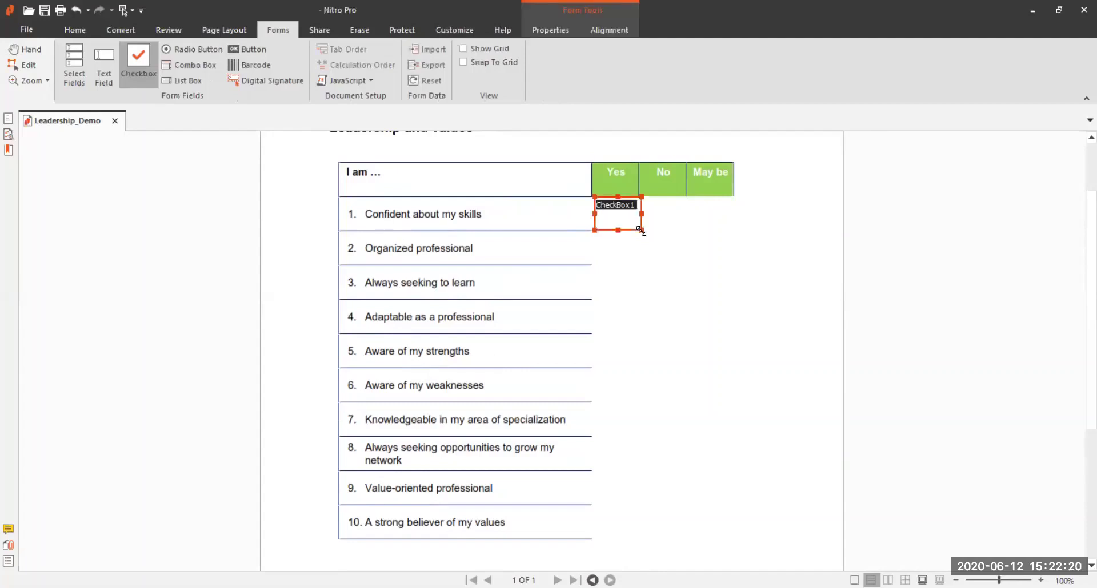
pyautogui.hotkey('ctrl', 'z')
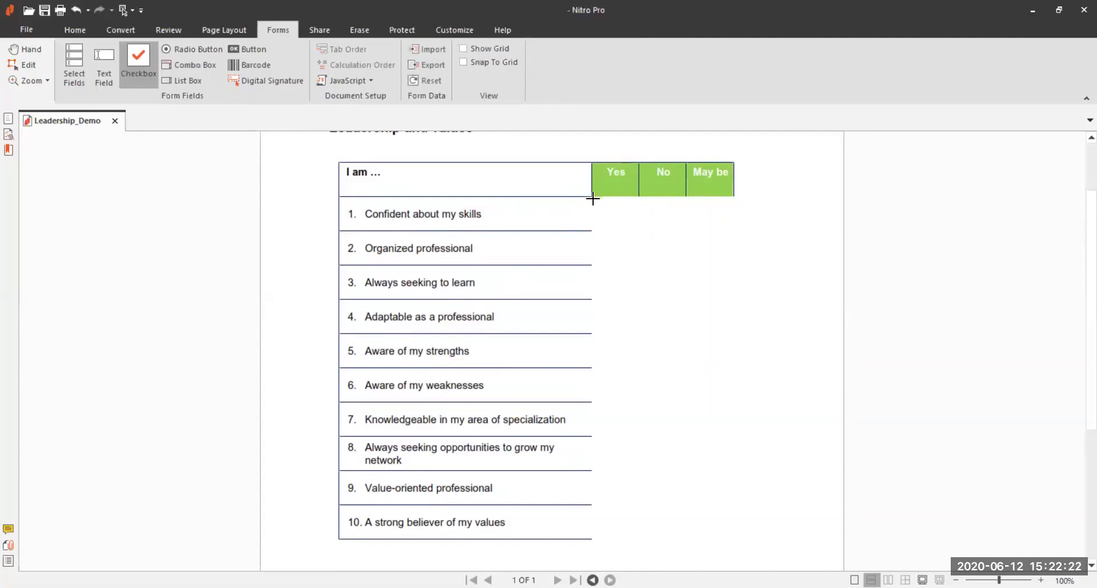
pyautogui.moveTo(592, 198); pyautogui.dragTo(637, 231)
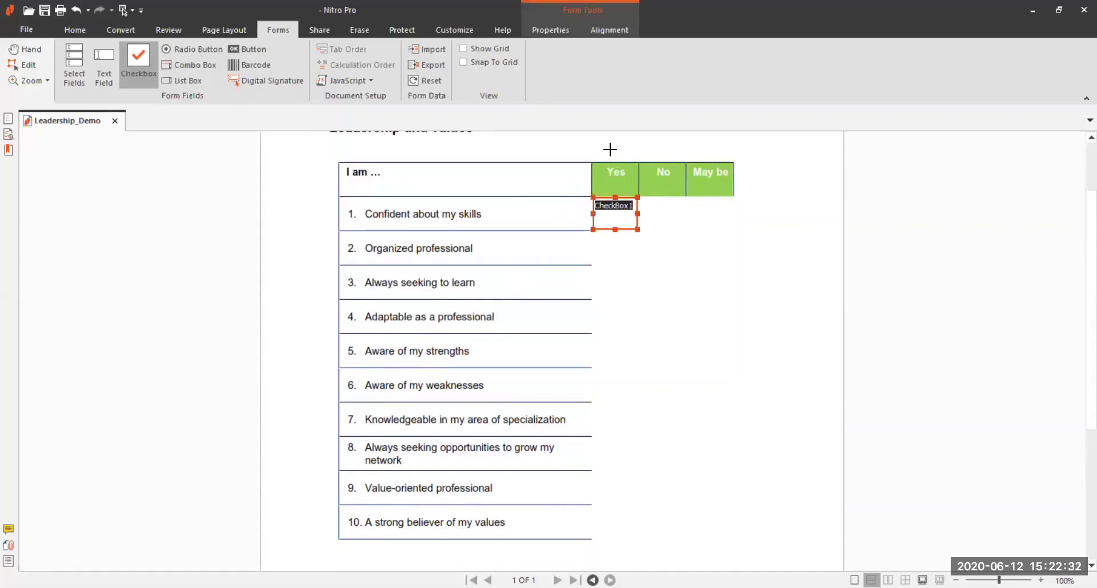
# Make copies of the checkbox field in a grid 3 columns wide and 10 rows high, and check their placement.
pyautogui.click(548, 30)
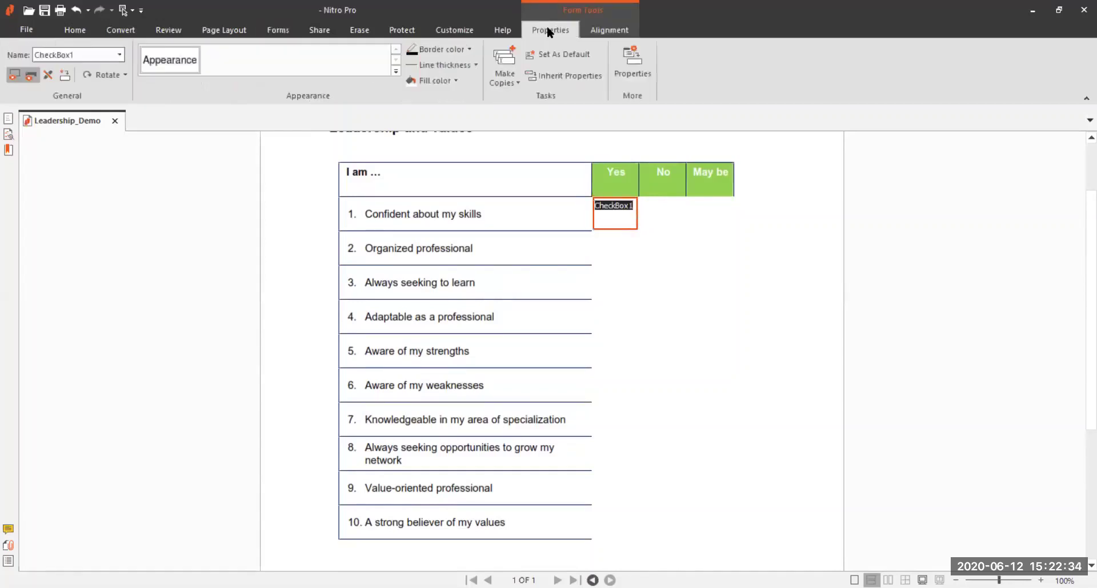
pyautogui.click(499, 80)
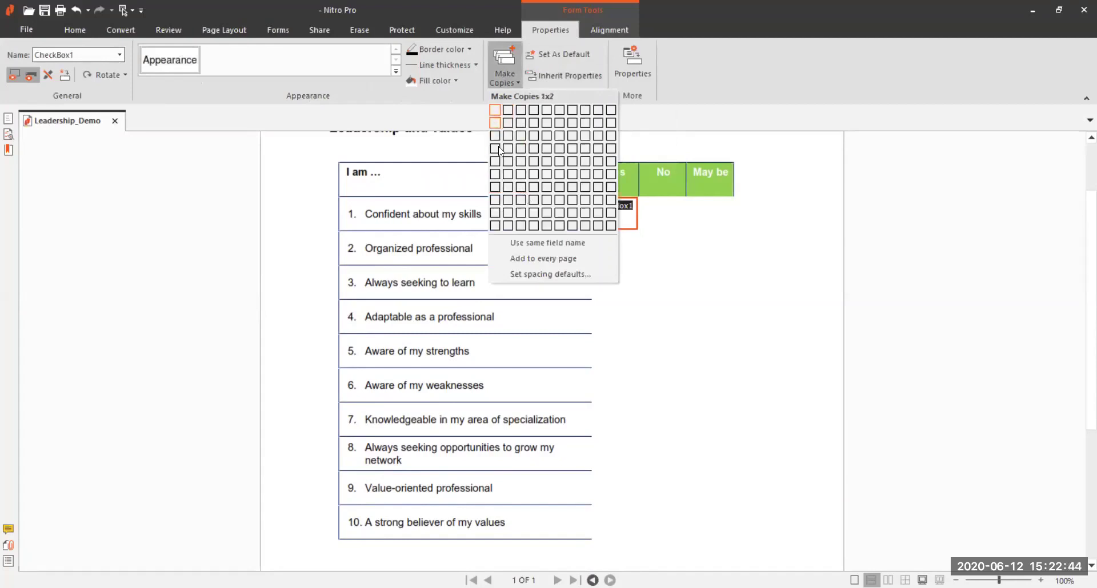
pyautogui.click(520, 229)
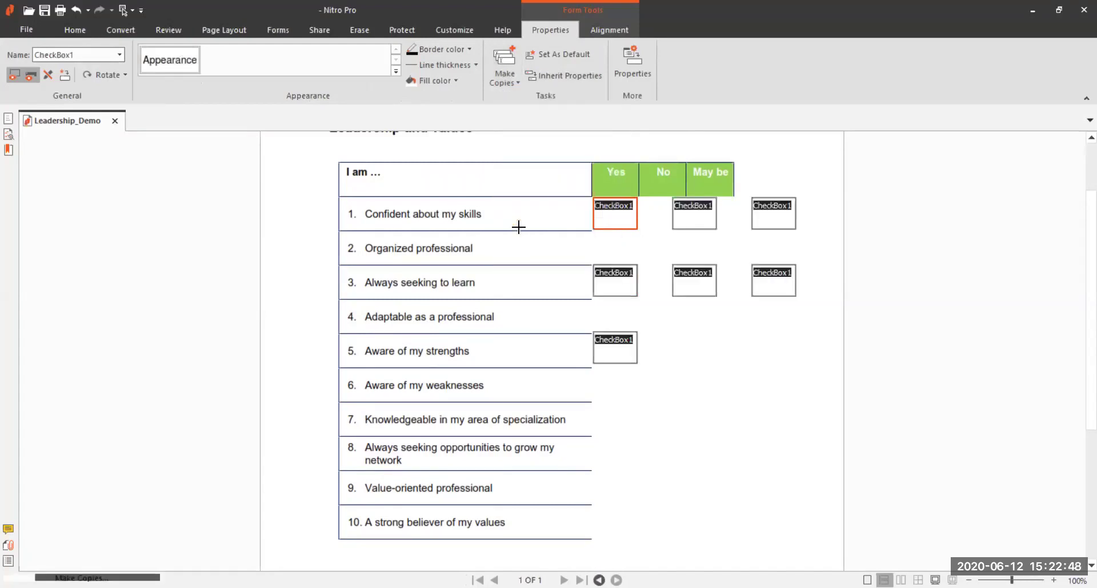
pyautogui.scroll(-5, 800, 195)
pyautogui.scroll(6, 801, 198)
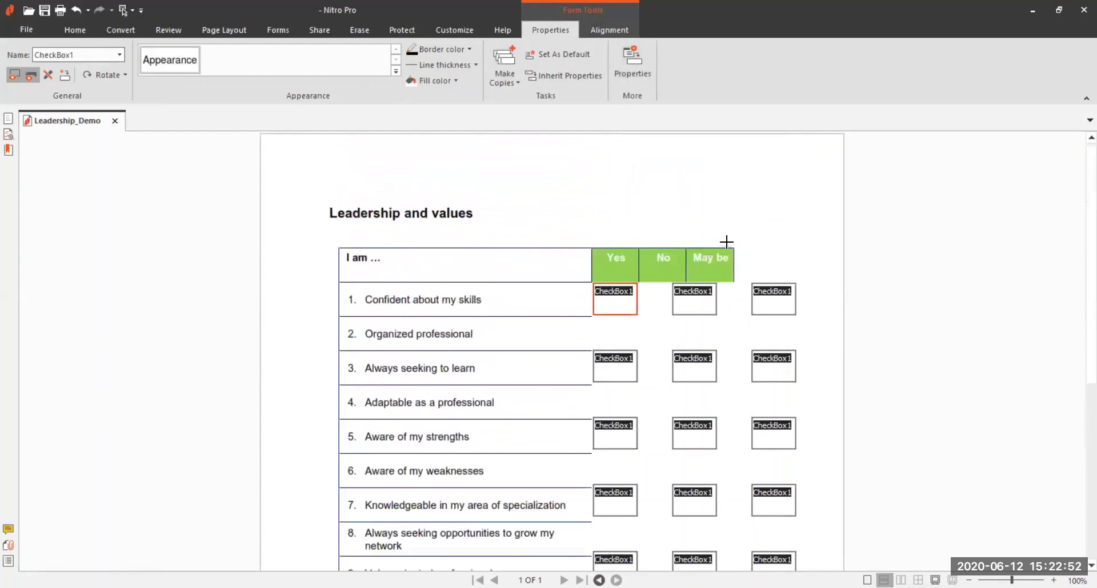
pyautogui.scroll(-4, 726, 242)
pyautogui.scroll(-2, 726, 242)
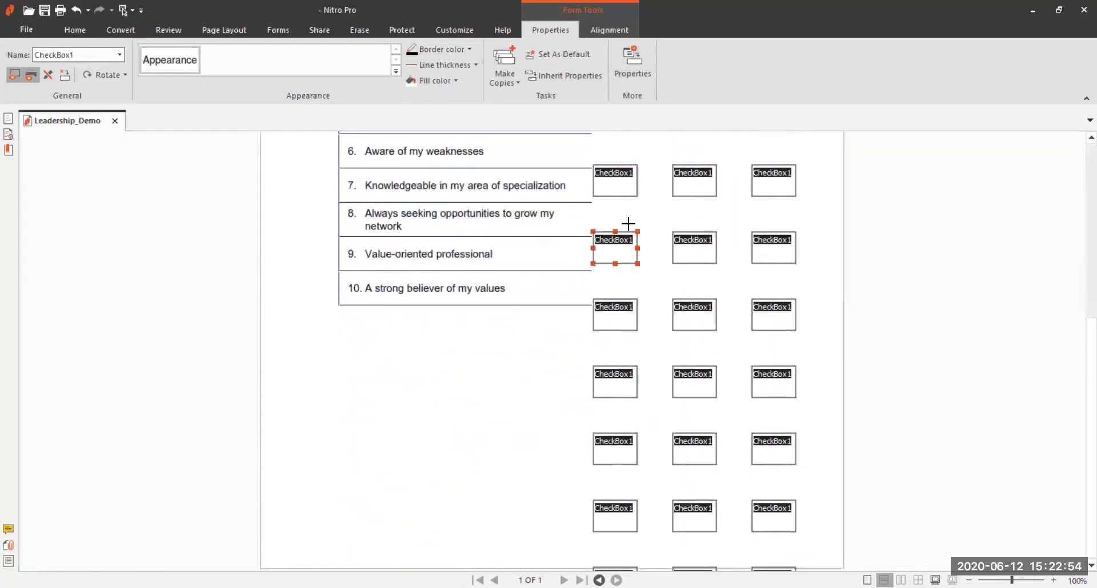
# Try to move the third-column checkbox beside statement 7 closer to the second column, and undo the move.
pyautogui.click(684, 193)
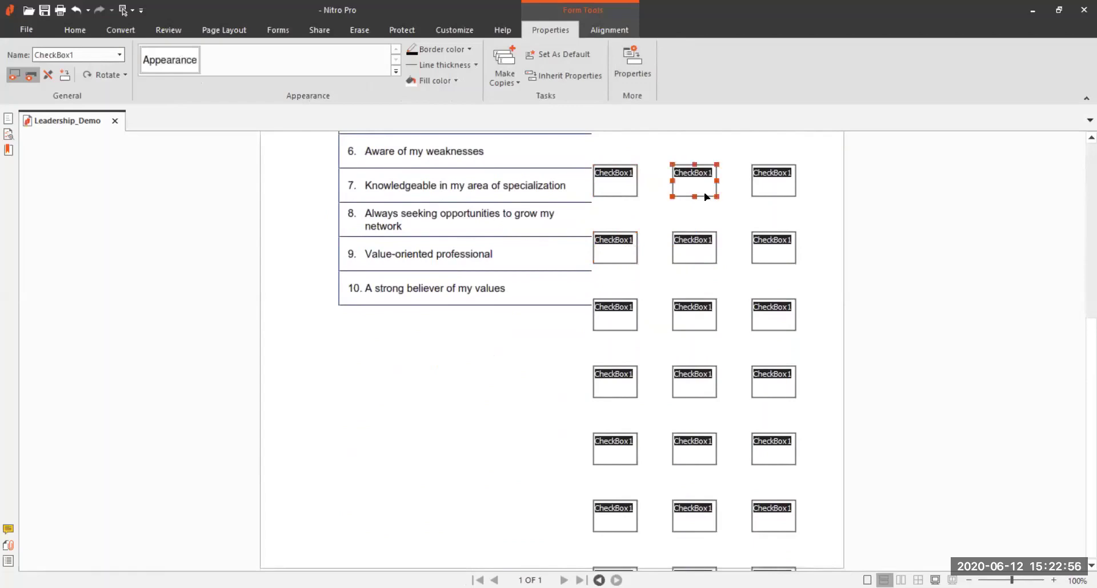
pyautogui.click(763, 193)
pyautogui.moveTo(738, 187); pyautogui.dragTo(736, 187)
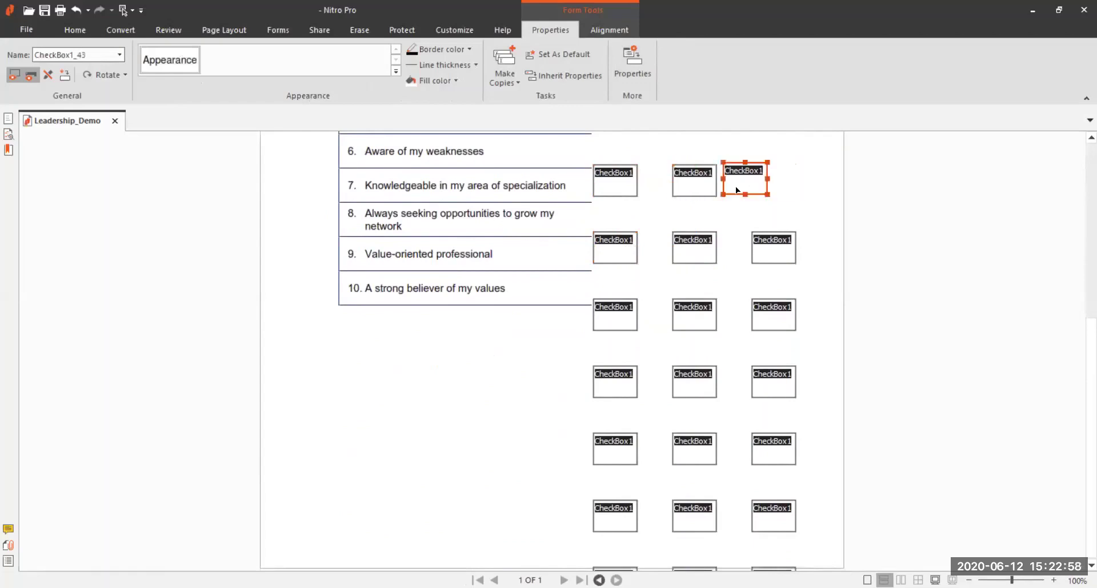
pyautogui.hotkey('ctrl', 'z')
pyautogui.scroll(6, 735, 183)
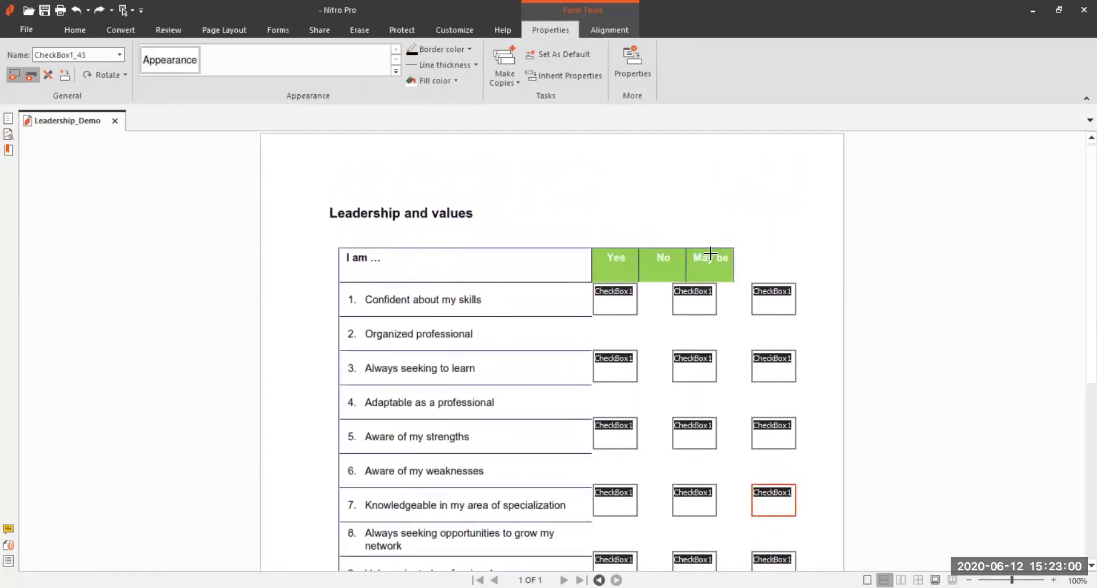
pyautogui.press('Escape')
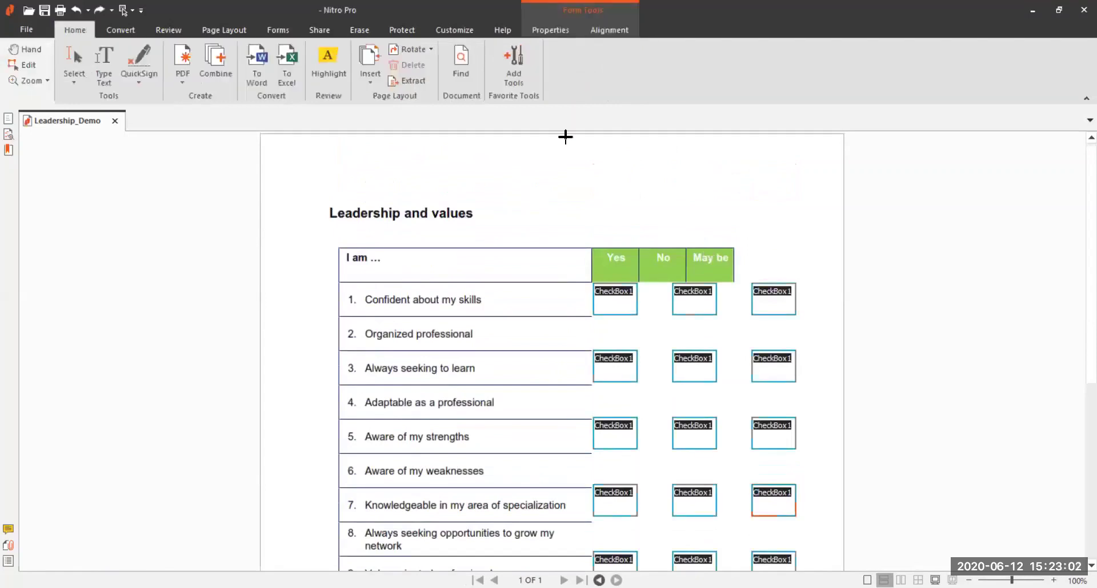
# Reduce the horizontal spacing of the selected checkboxes until their columns line up under Yes, No and May be.
pyautogui.click(609, 31)
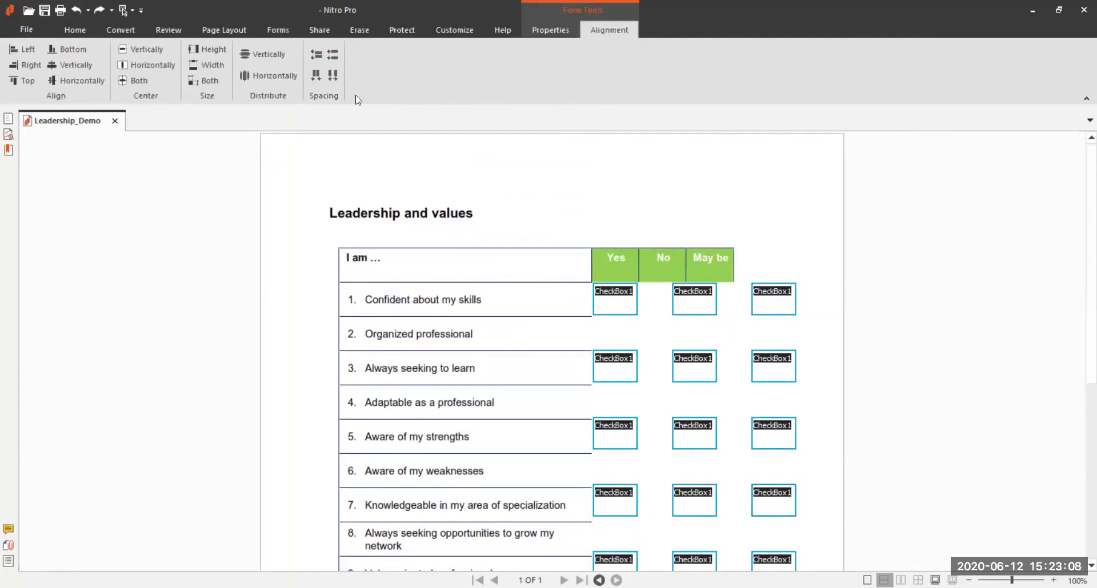
pyautogui.click(315, 75)
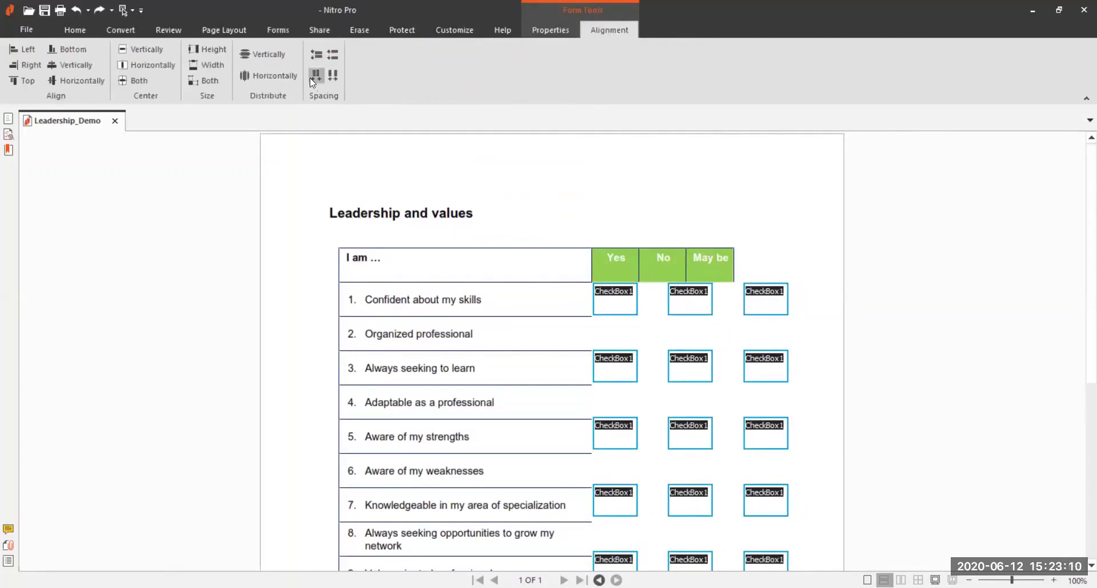
pyautogui.click(315, 75)
pyautogui.click(311, 76)
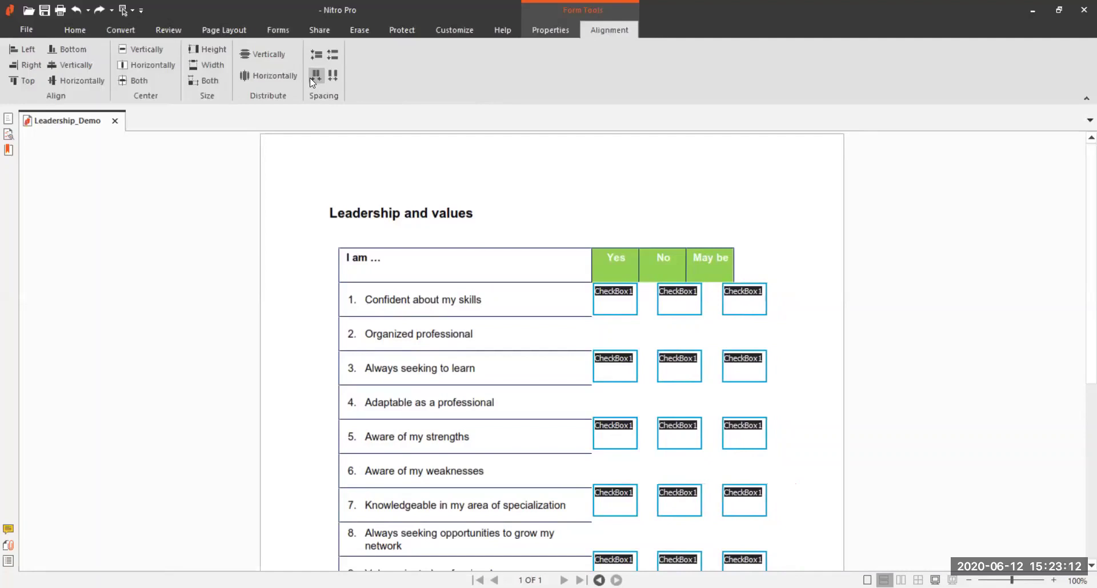
pyautogui.click(312, 76)
pyautogui.click(312, 77)
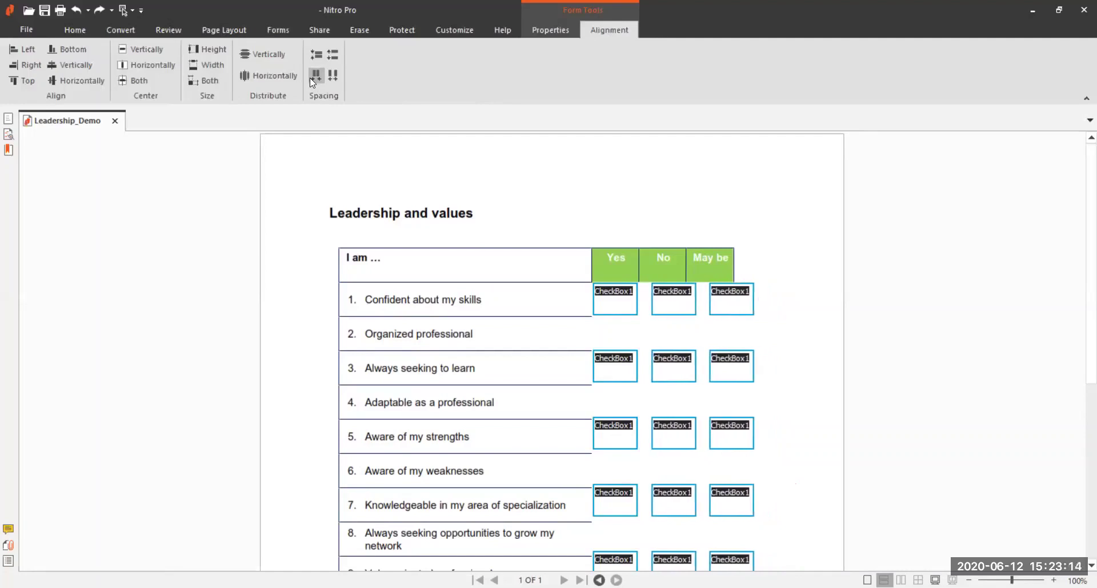
pyautogui.click(312, 77)
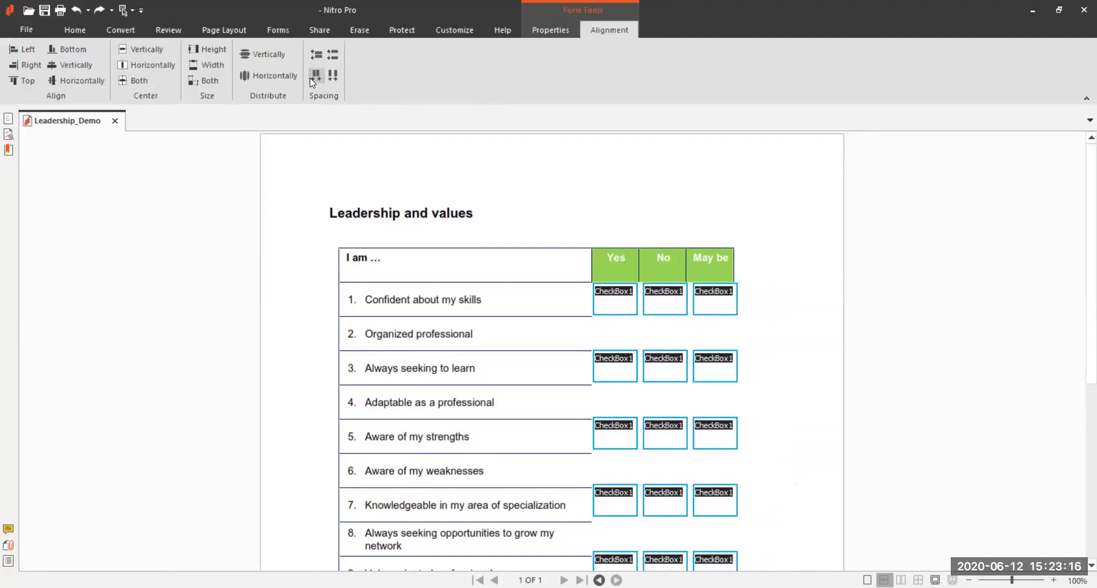
pyautogui.click(312, 77)
# Reduce the vertical spacing of the selected checkboxes until each row lines up with its statement, checking down to statement 10.
pyautogui.click(313, 60)
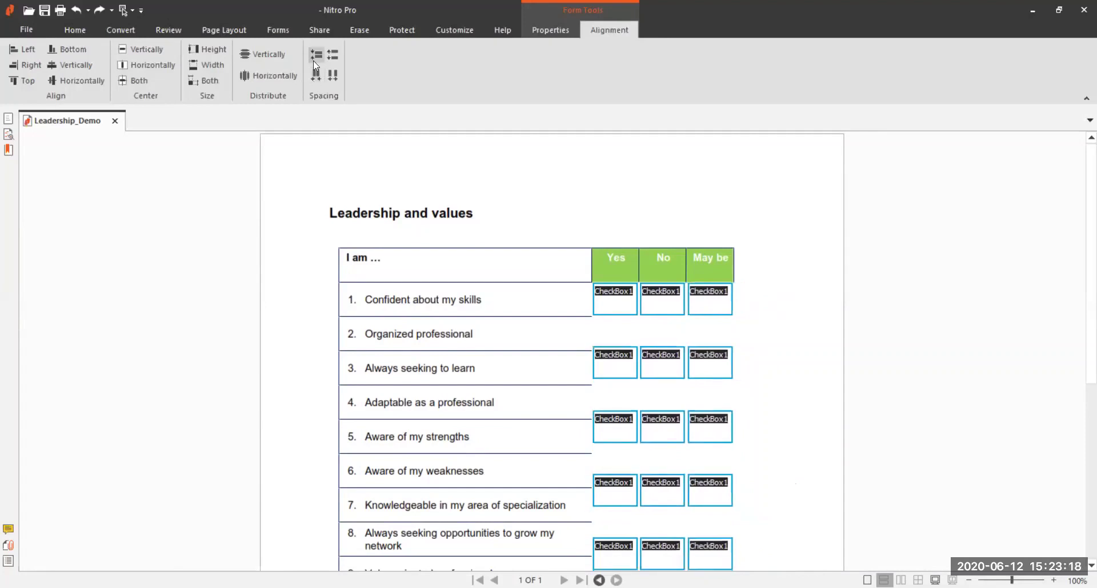
pyautogui.click(313, 60)
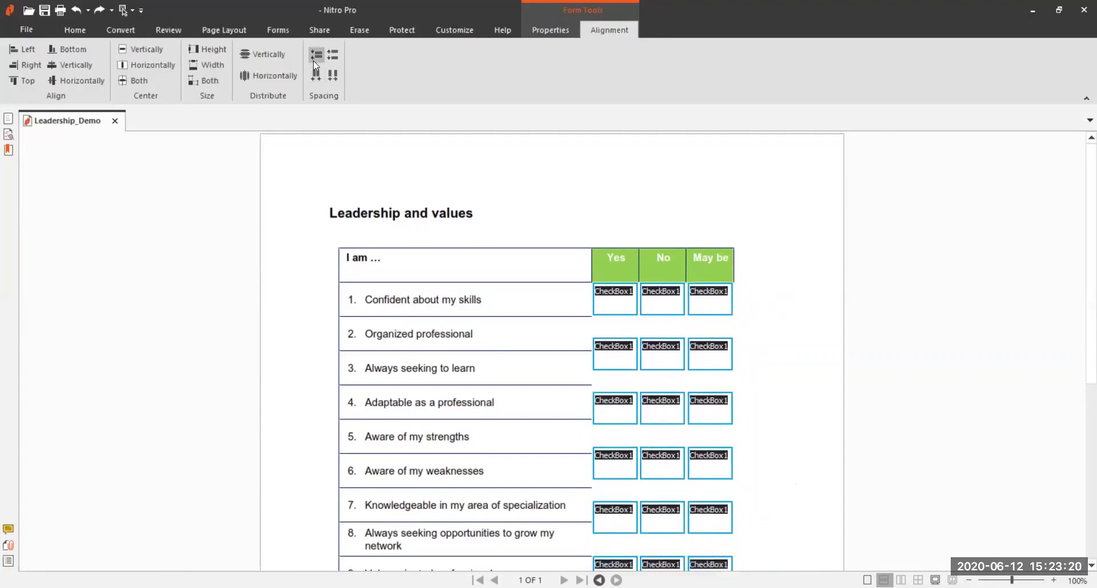
pyautogui.click(313, 60)
pyautogui.click(313, 61)
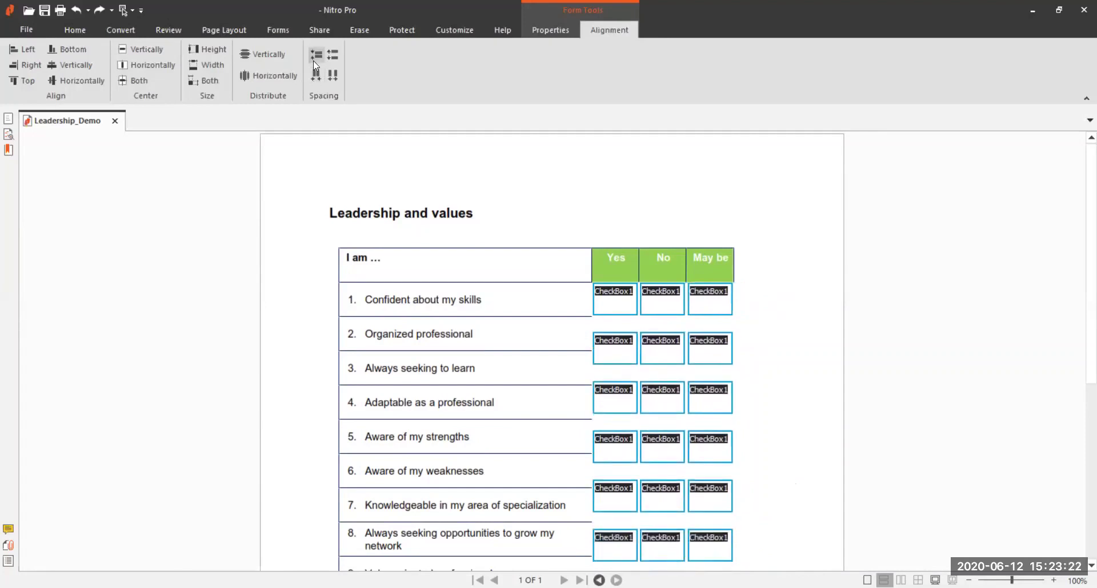
pyautogui.click(313, 61)
pyautogui.click(313, 59)
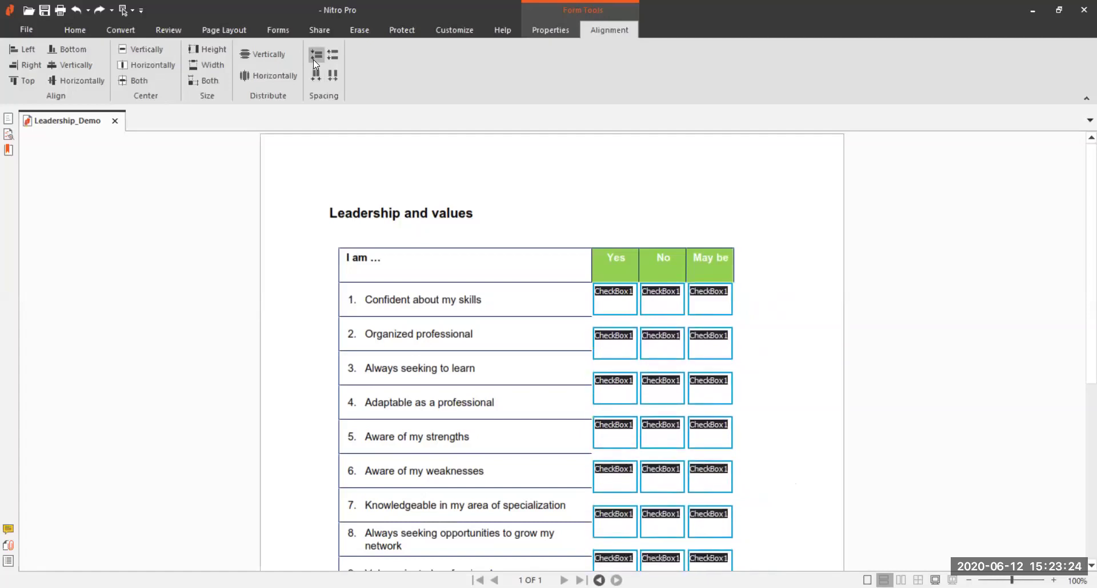
pyautogui.click(313, 59)
pyautogui.click(313, 59)
pyautogui.click(313, 59)
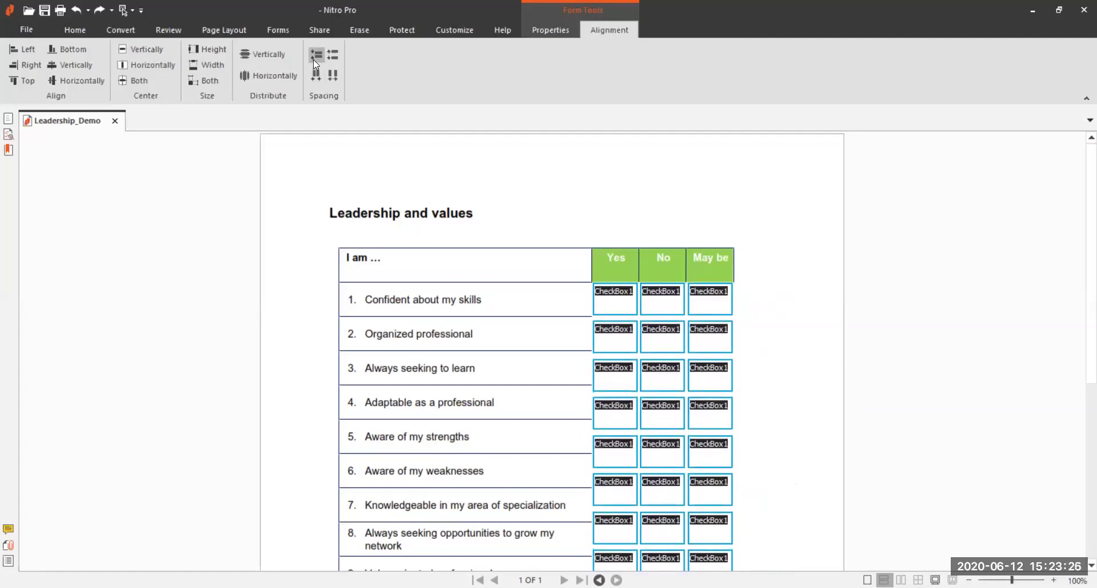
pyautogui.click(313, 59)
pyautogui.click(313, 59)
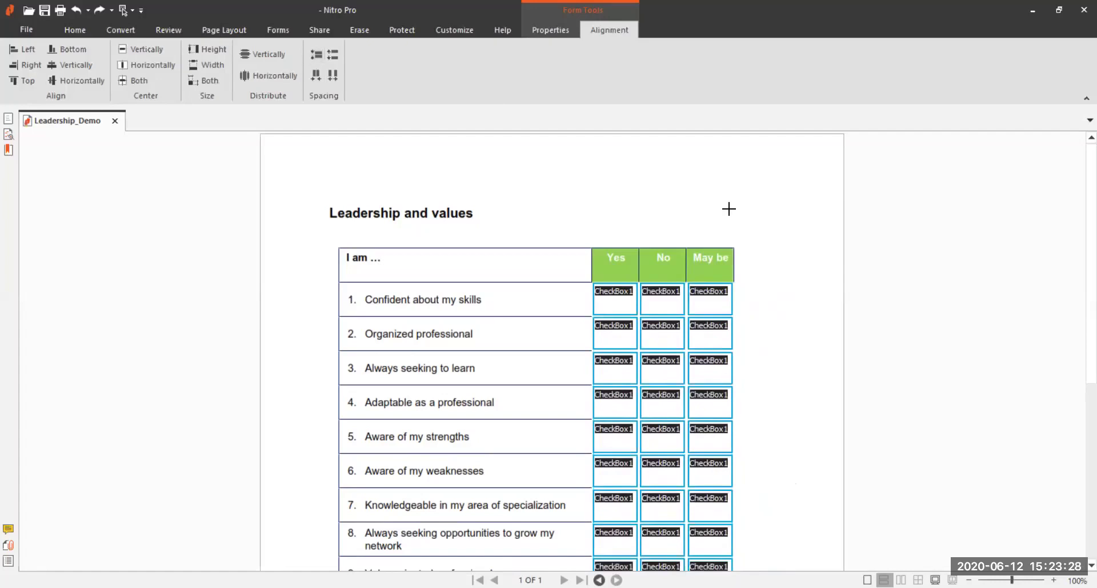
pyautogui.scroll(-3, 803, 240)
pyautogui.scroll(2, 808, 249)
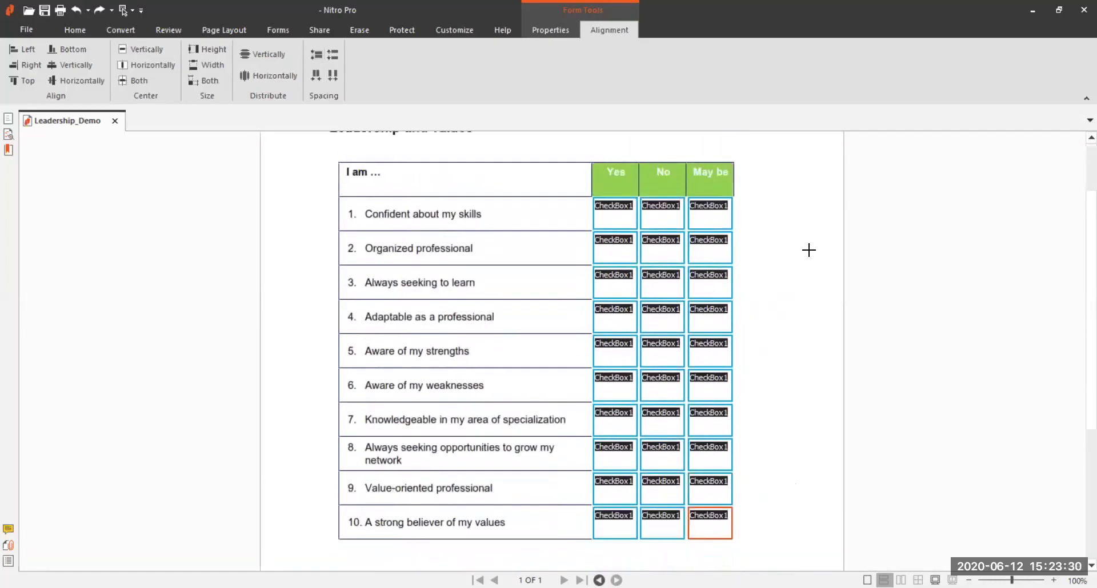
pyautogui.scroll(-2, 808, 248)
pyautogui.scroll(2, 808, 248)
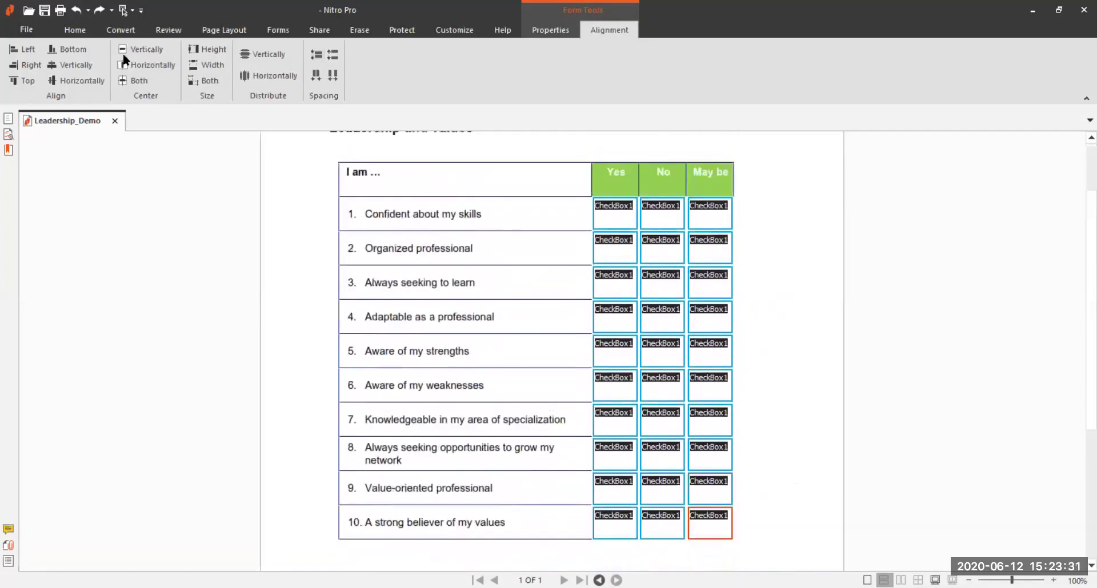
# Test the form with the Hand tool by ticking and clearing the No box of statement 3 and the May be box of statement 8.
pyautogui.click(80, 32)
pyautogui.click(26, 49)
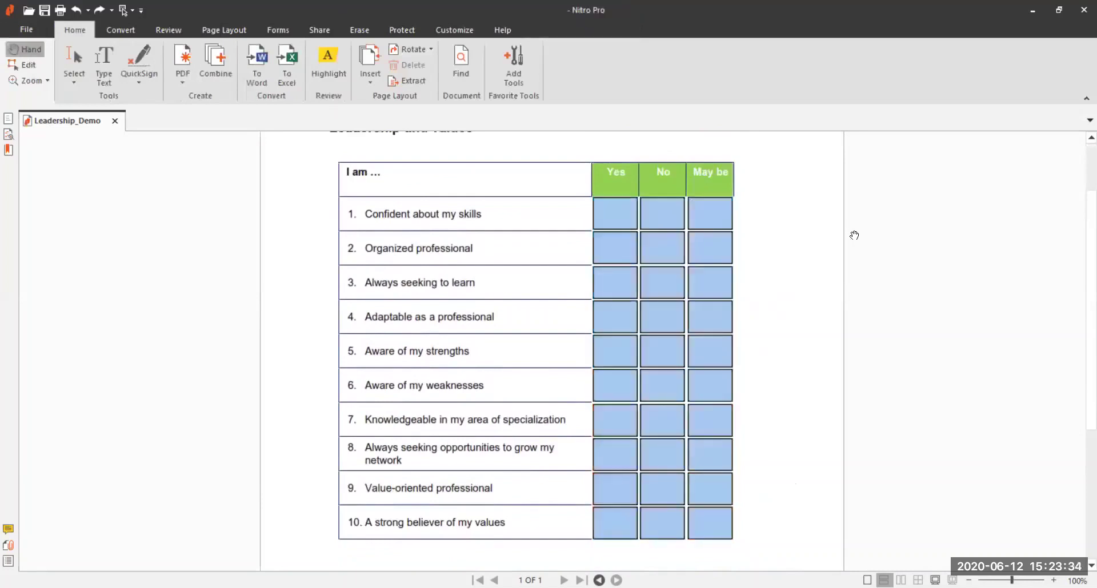
pyautogui.scroll(-3, 854, 236)
pyautogui.click(666, 282)
pyautogui.click(706, 448)
pyautogui.click(707, 457)
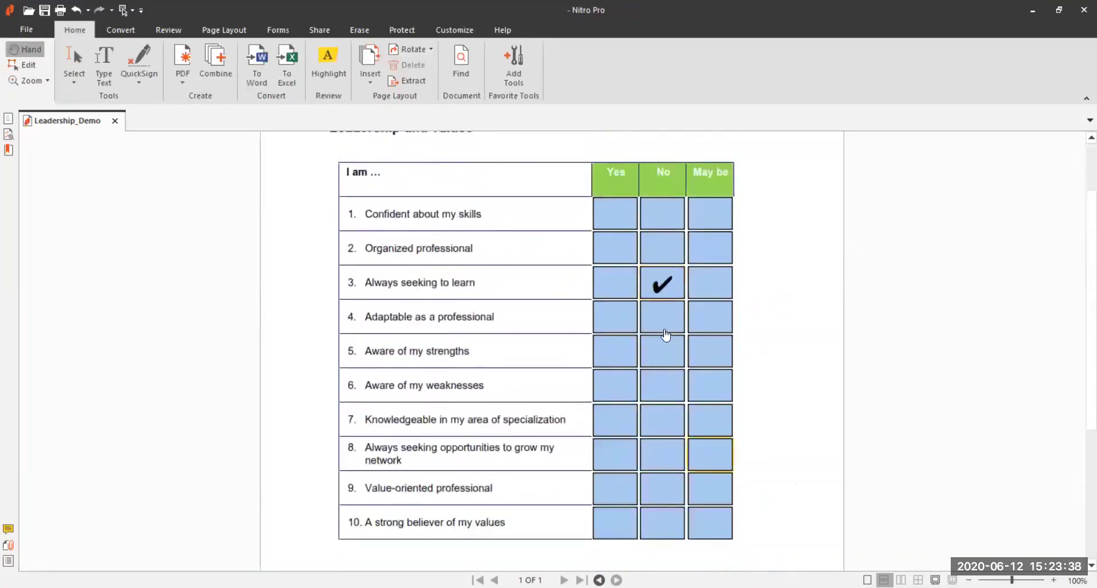
pyautogui.click(649, 284)
pyautogui.scroll(2, 801, 269)
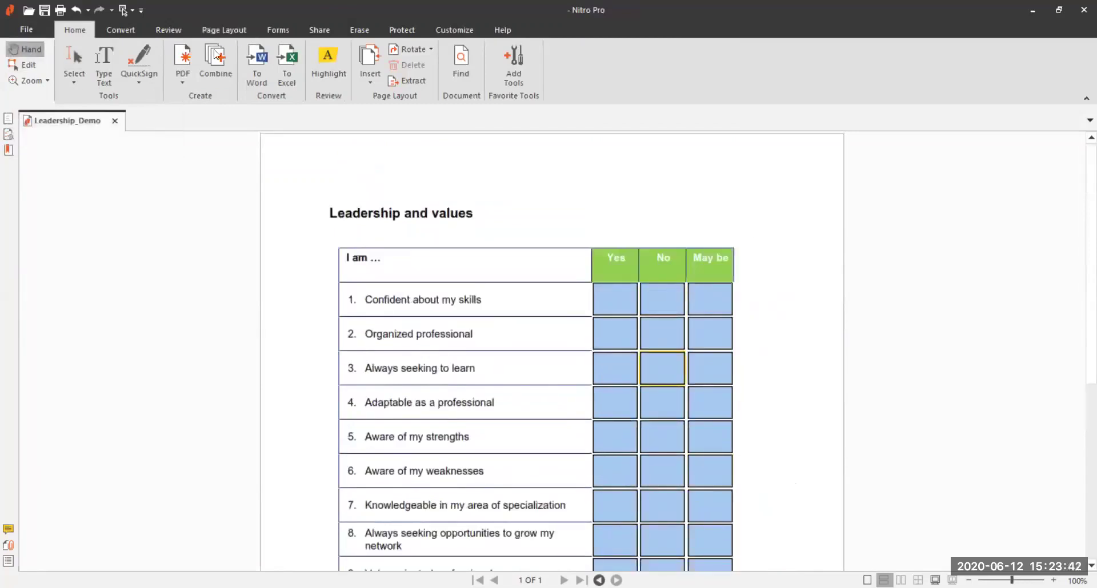
# Switch back to selecting form fields and duplicate page 1 with its checkboxes.
pyautogui.click(278, 30)
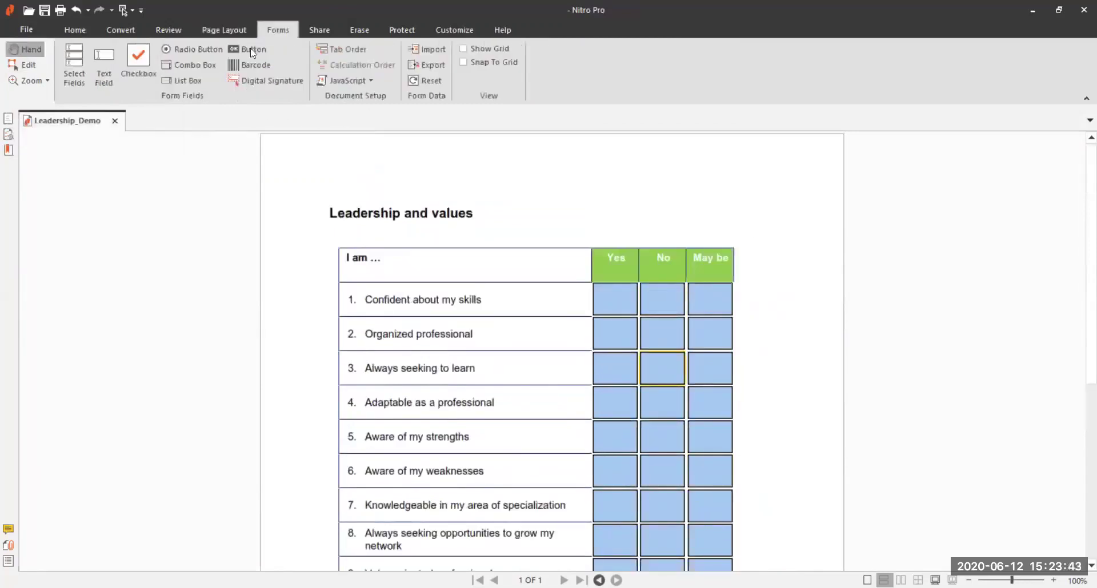
pyautogui.click(73, 70)
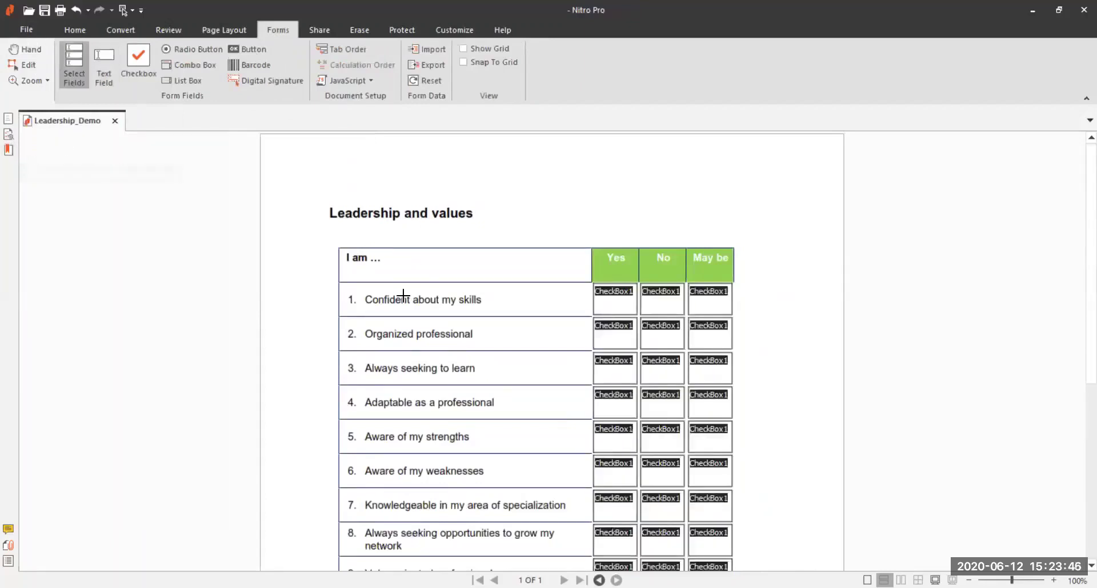
pyautogui.scroll(-2, 417, 299)
pyautogui.scroll(2, 415, 299)
pyautogui.scroll(-2, 415, 299)
pyautogui.scroll(2, 415, 300)
pyautogui.click(9, 119)
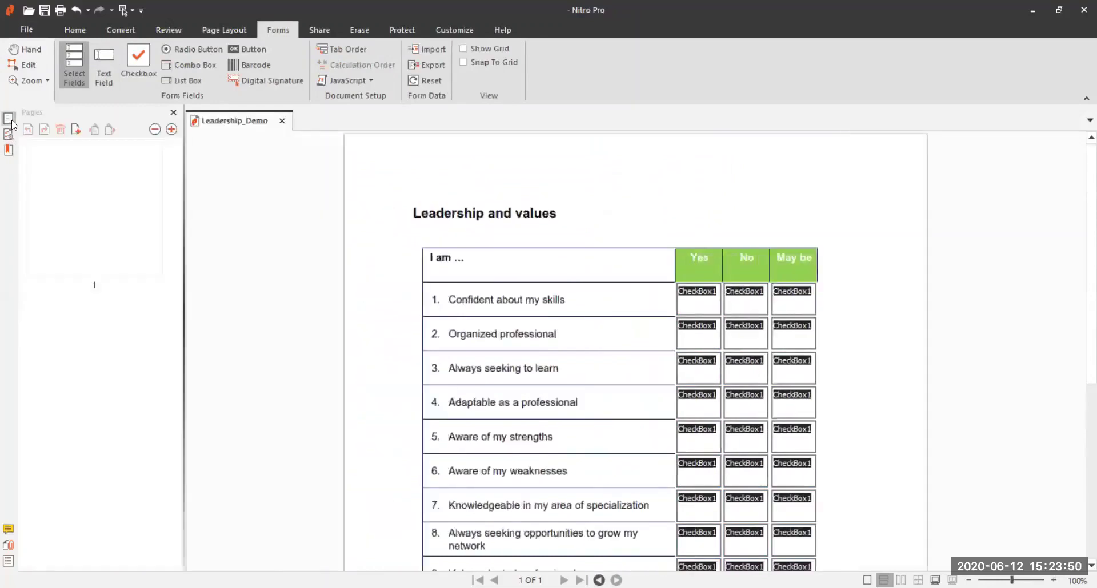
pyautogui.rightClick(90, 211)
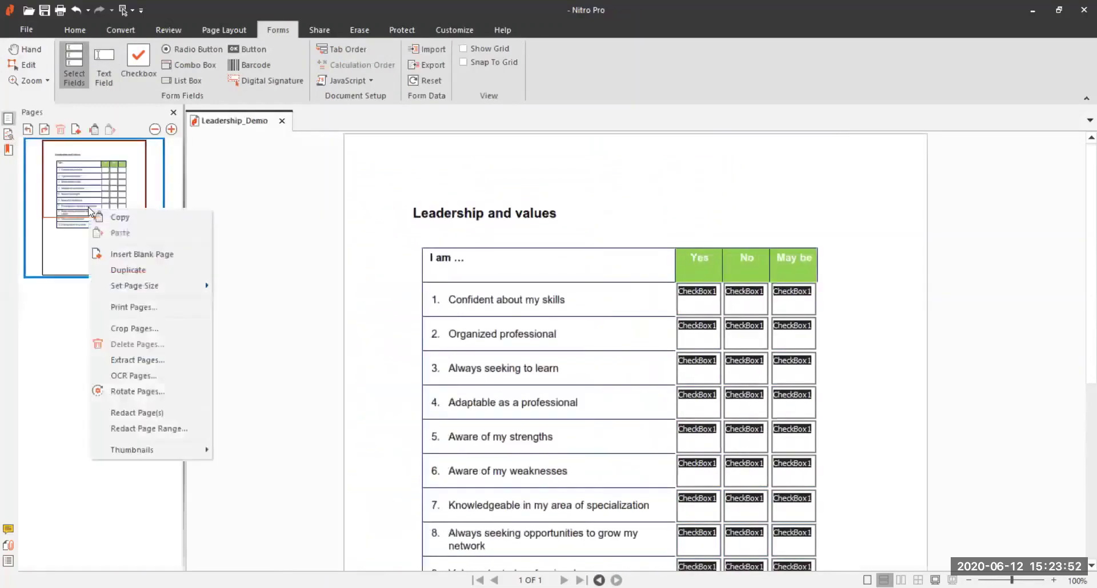
pyautogui.click(116, 271)
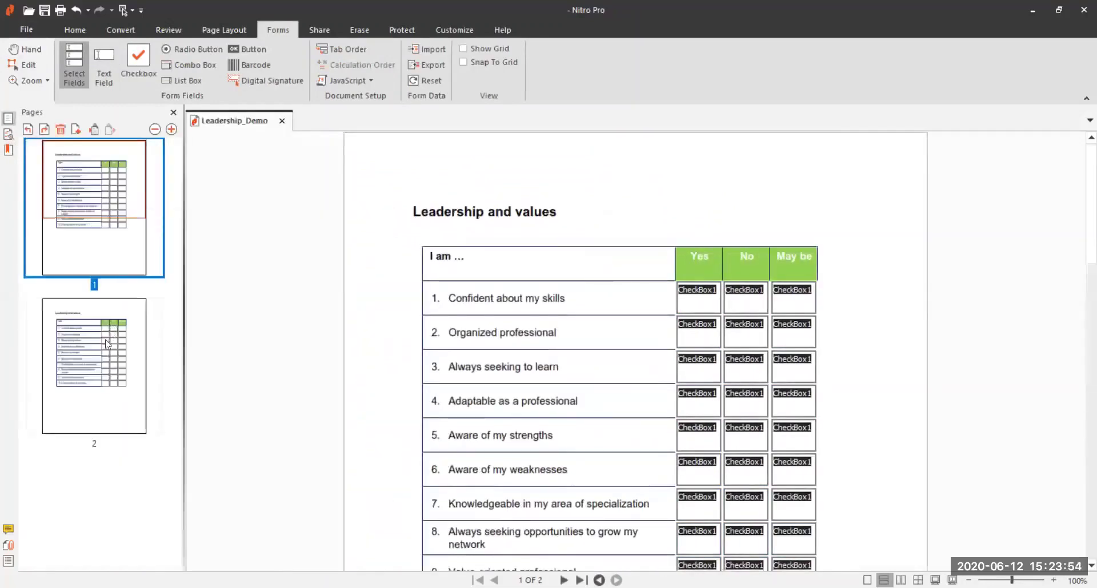
# Examine the original and duplicated pages and compare their checkbox fields.
pyautogui.click(91, 389)
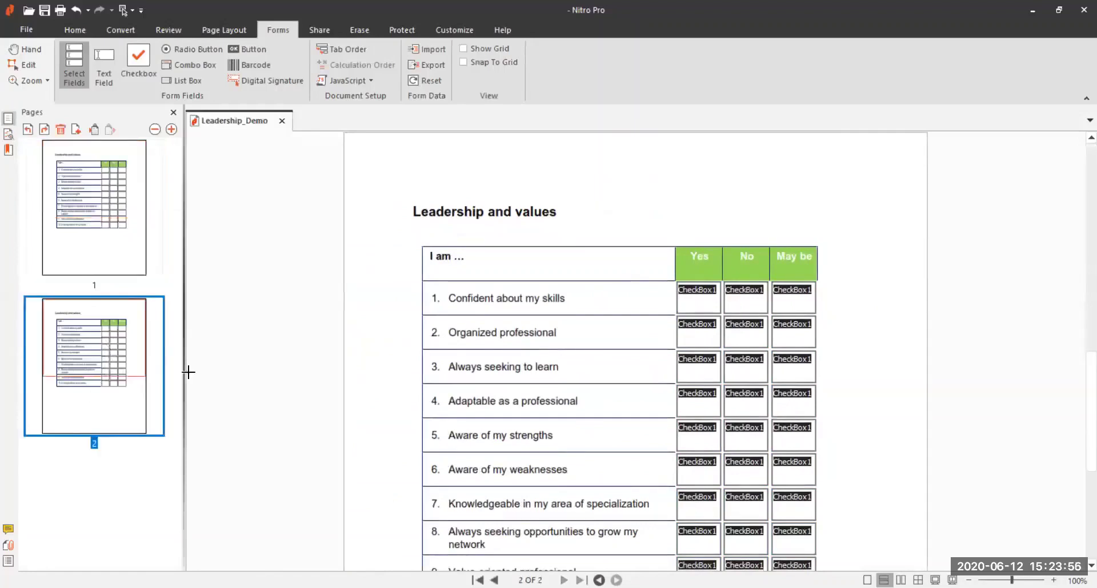
pyautogui.click(130, 232)
pyautogui.click(114, 360)
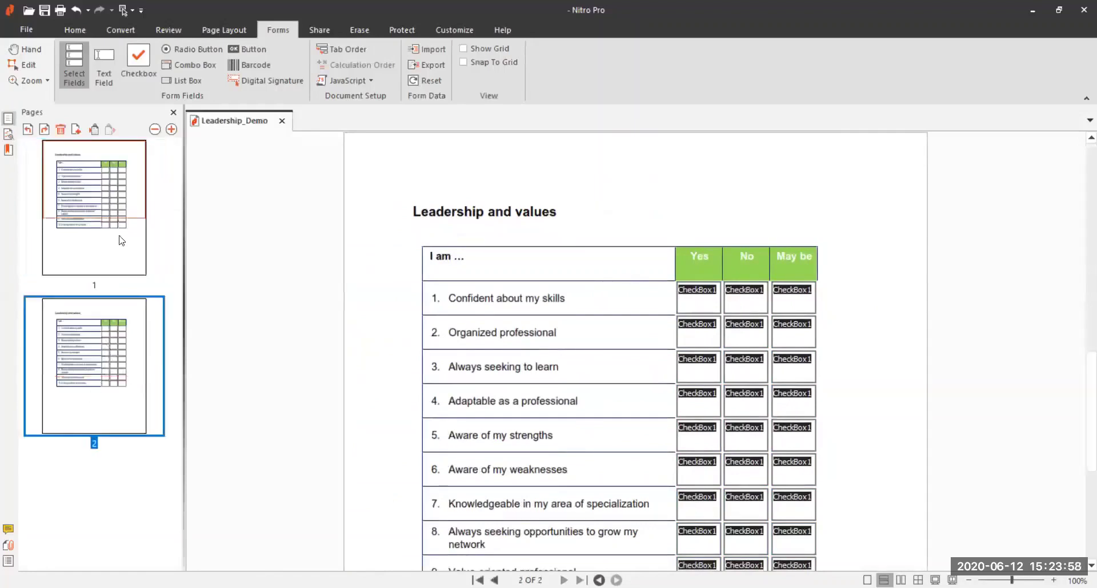
pyautogui.click(114, 361)
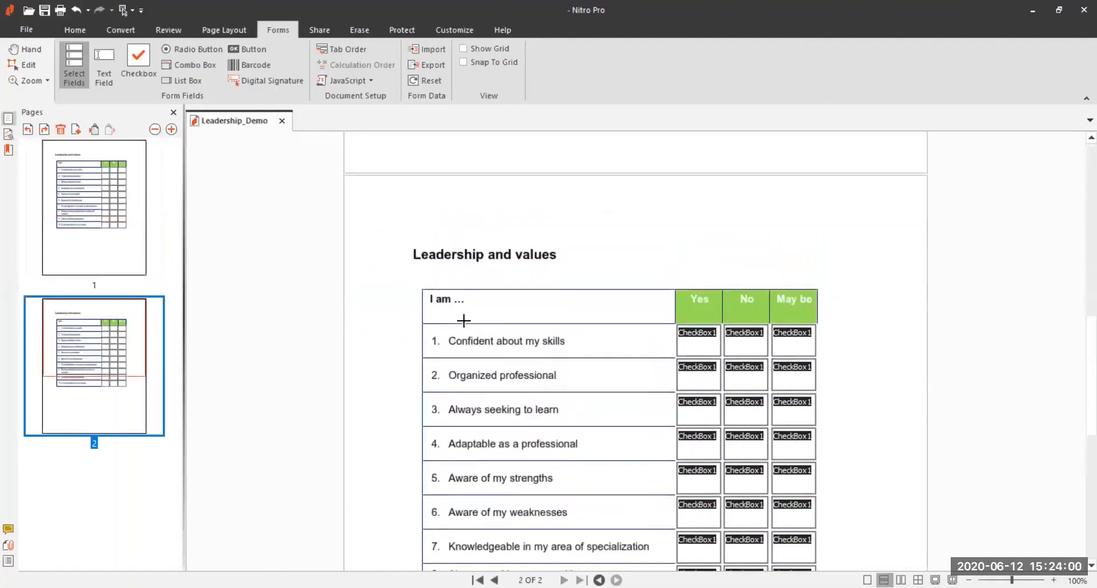
pyautogui.scroll(-4, 463, 320)
pyautogui.scroll(-6, 694, 245)
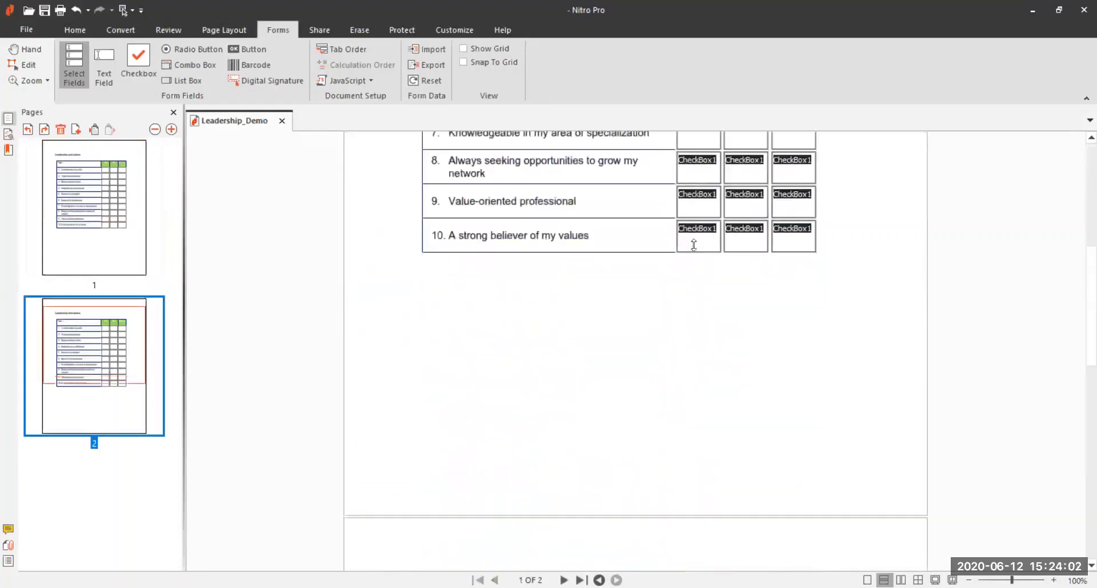
pyautogui.scroll(5, 694, 245)
pyautogui.scroll(-2, 693, 245)
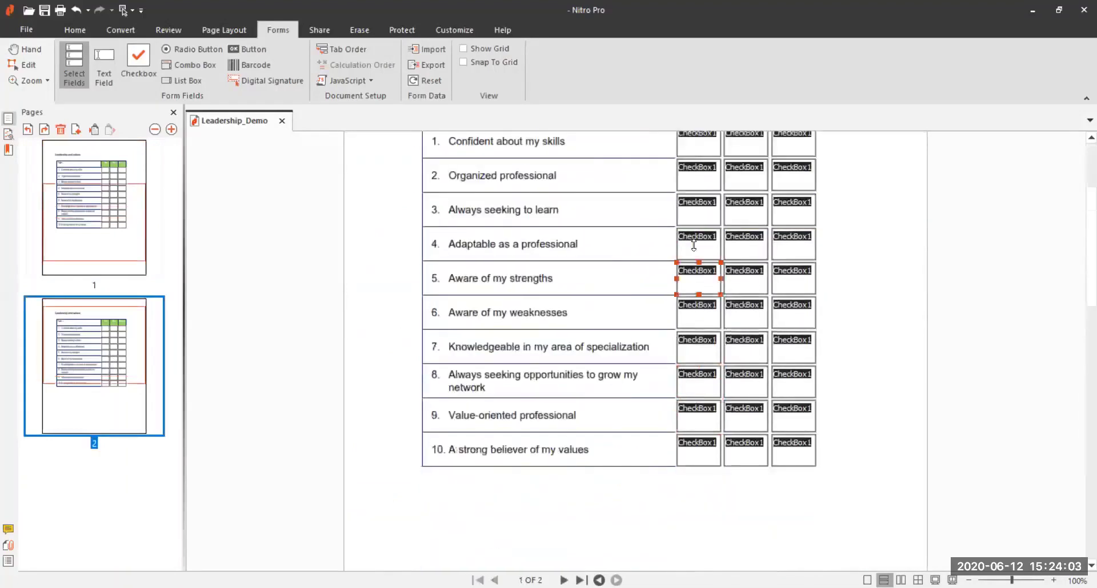
pyautogui.click(744, 285)
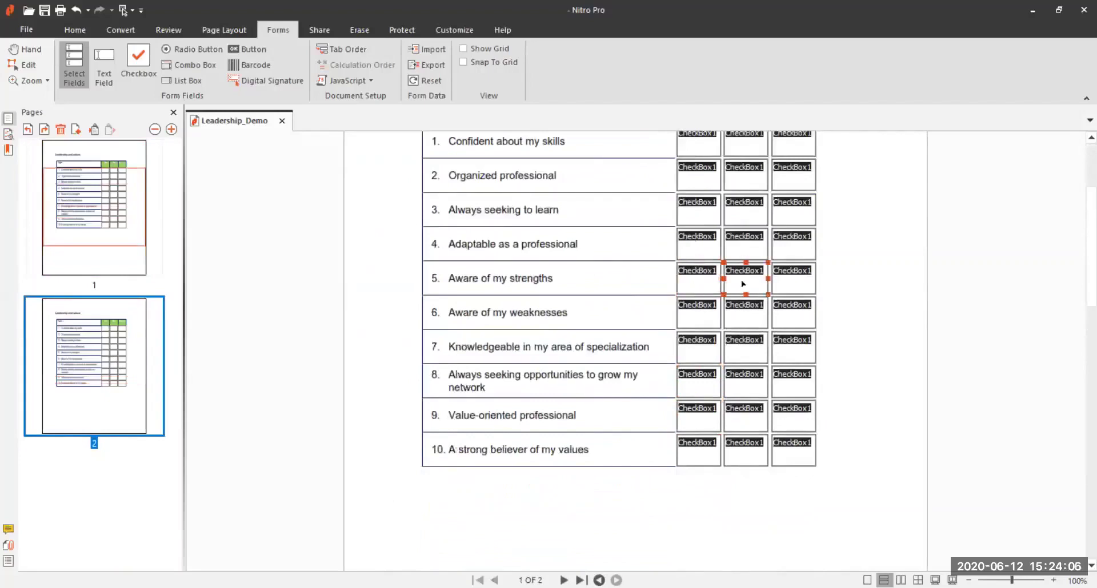
pyautogui.moveTo(741, 282); pyautogui.dragTo(749, 243)
pyautogui.scroll(-3, 749, 243)
pyautogui.scroll(-15, 749, 245)
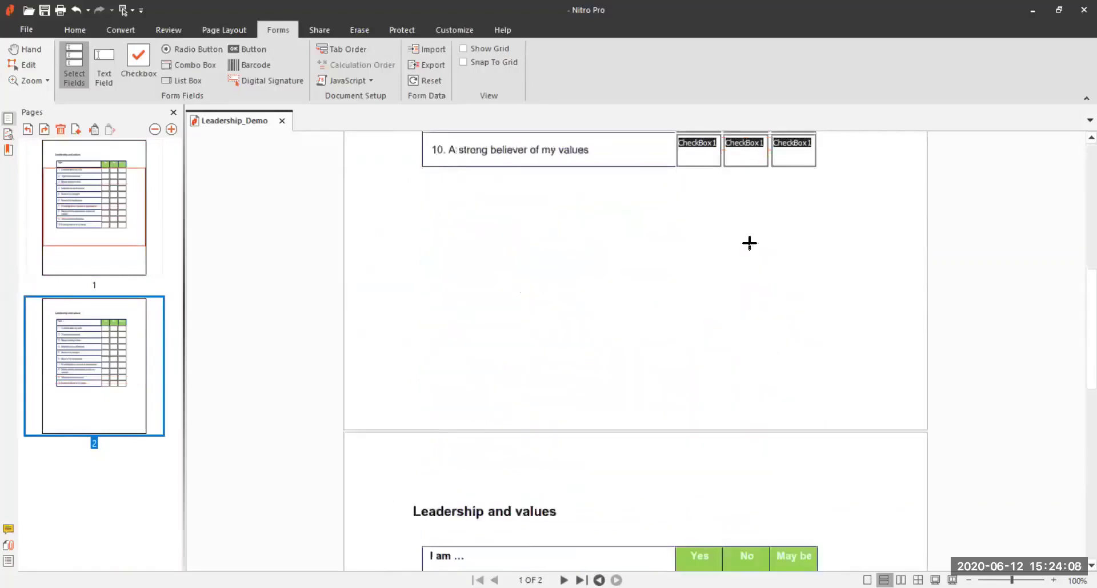
pyautogui.scroll(3, 687, 220)
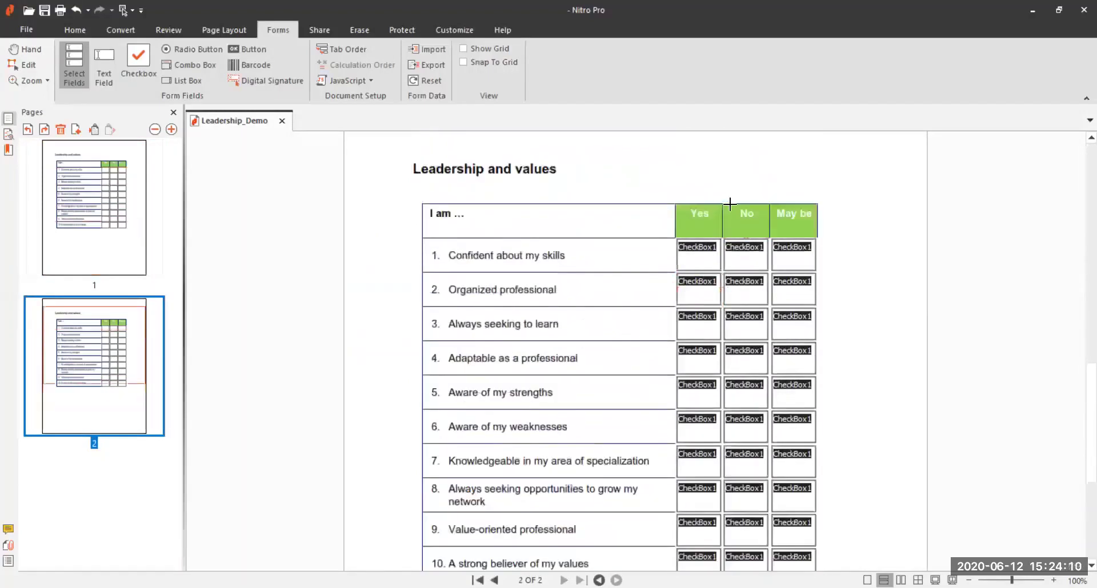
# On page 2, rename the Yes checkbox of statement 1 as CheckBox2 and that of statement 2 as CheckBox2_21.
pyautogui.scroll(1, 730, 208)
pyautogui.scroll(-4, 697, 263)
pyautogui.click(694, 170)
pyautogui.rightClick(693, 169)
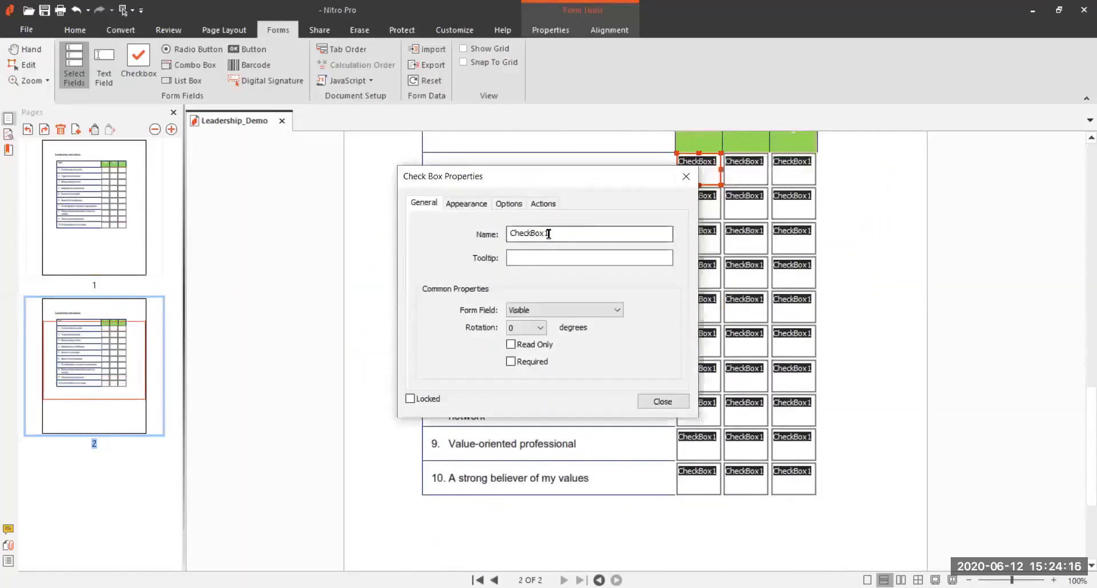
pyautogui.click(548, 234)
pyautogui.press('BackSpace')
pyautogui.write('2')
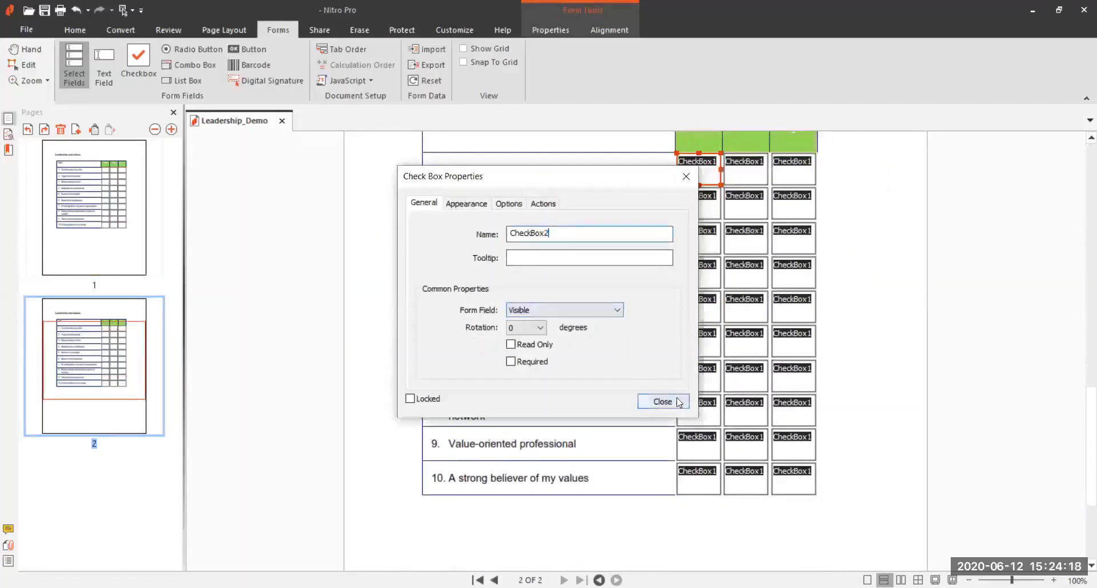
pyautogui.click(662, 401)
pyautogui.rightClick(688, 210)
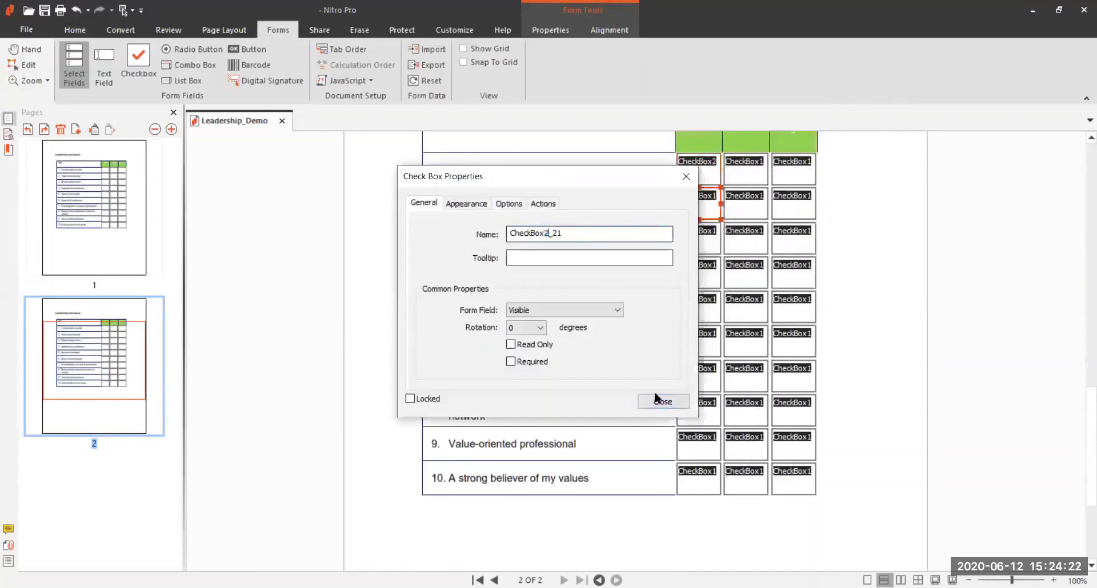
pyautogui.press('Escape')
# Rename the Yes checkbox of statement 3 on page 2 as CheckBox3_31.
pyautogui.rightClick(691, 229)
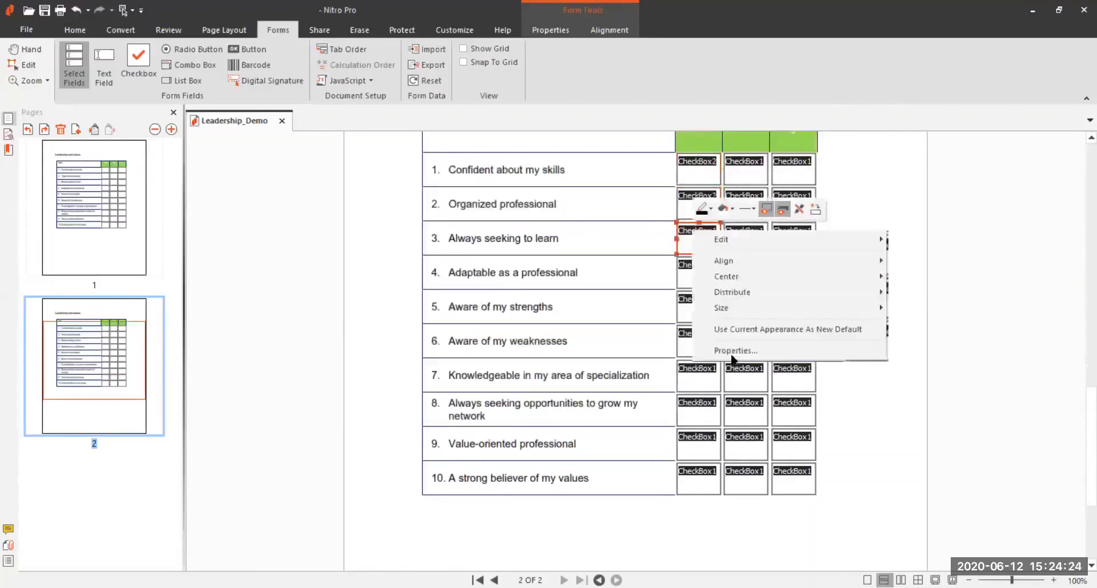
pyautogui.click(731, 356)
pyautogui.moveTo(544, 236); pyautogui.dragTo(549, 239)
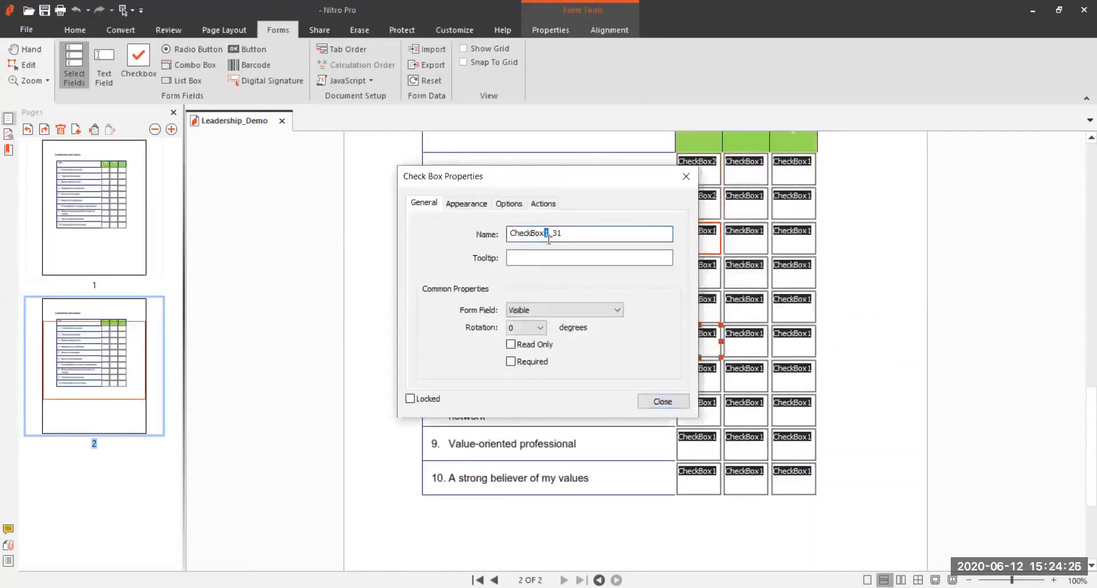
pyautogui.write('3')
pyautogui.press('Escape')
# Rename the Yes checkbox of statement 4 on page 2 as CheckBox2_41.
pyautogui.rightClick(700, 269)
pyautogui.click(737, 392)
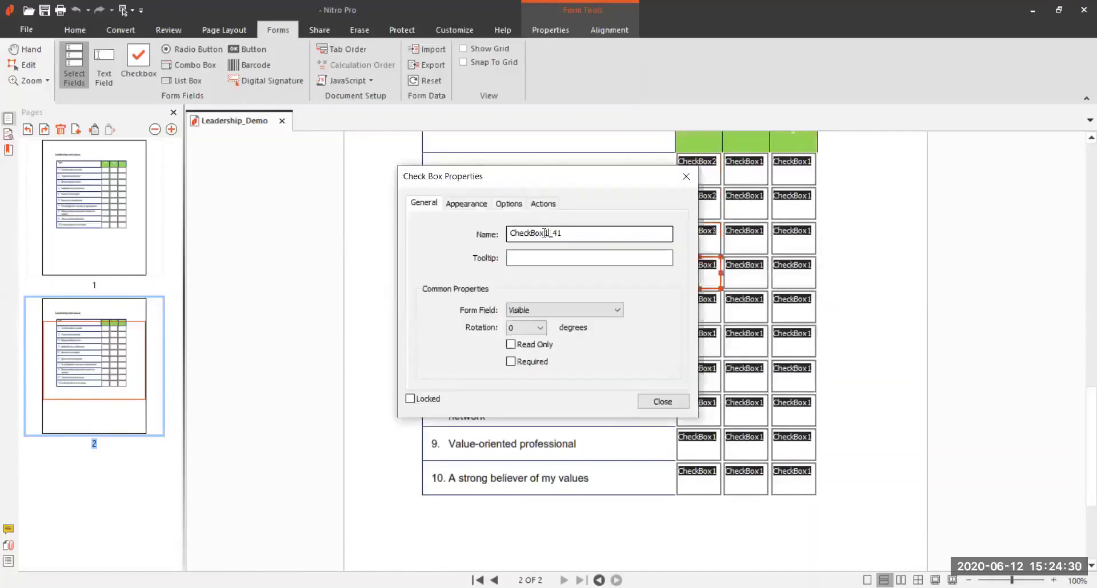
pyautogui.moveTo(544, 235); pyautogui.dragTo(548, 238)
pyautogui.write('2')
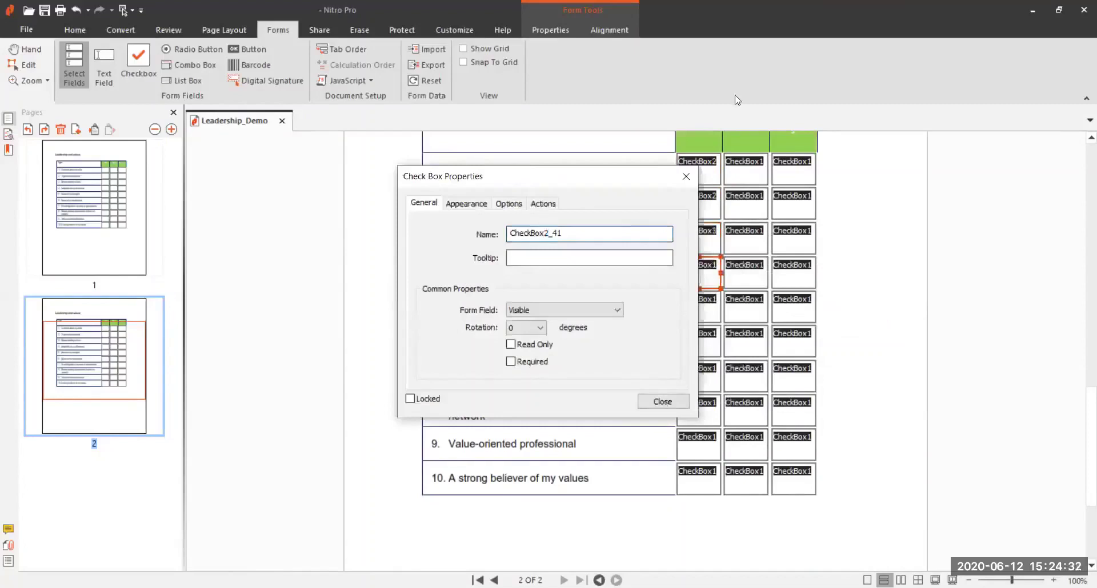
pyautogui.press('Escape')
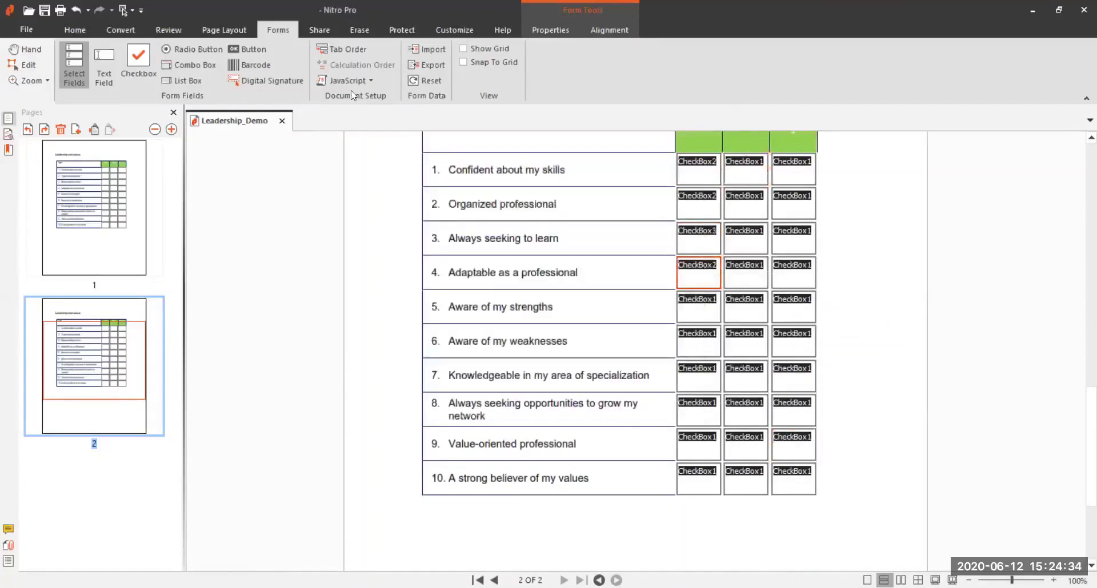
# Delete the duplicated page 2 and save the Leadership_Demo form.
pyautogui.scroll(9, 685, 343)
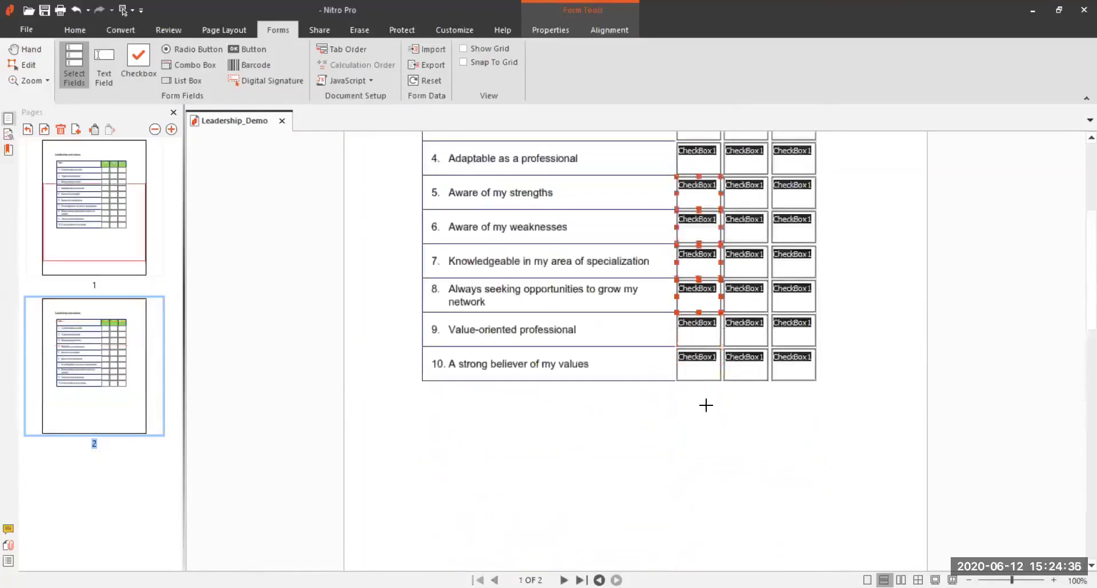
pyautogui.scroll(-7, 705, 405)
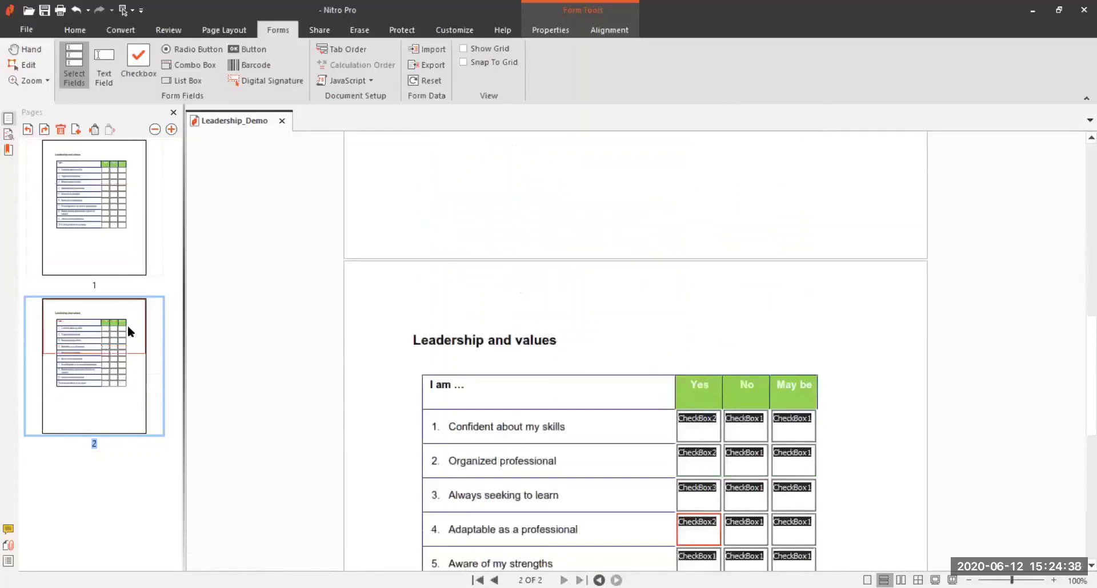
pyautogui.rightClick(137, 318)
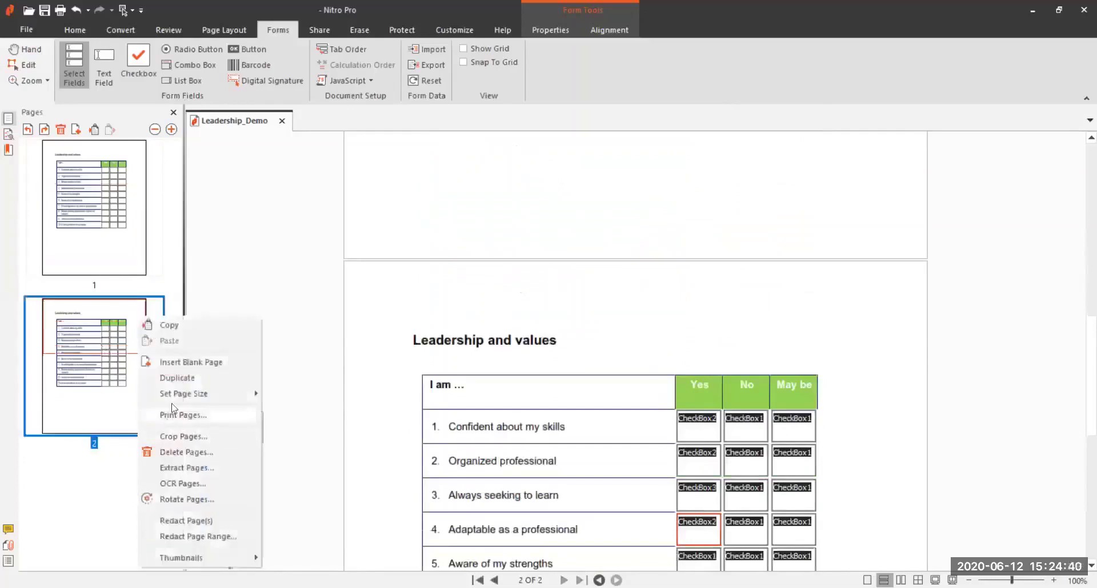
pyautogui.click(179, 455)
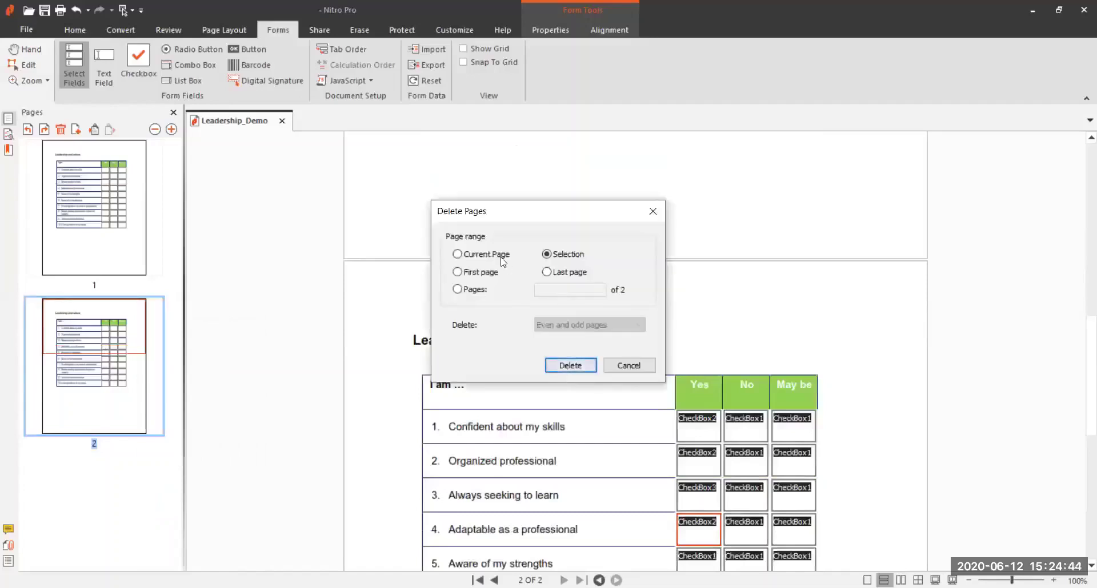
pyautogui.press('Return')
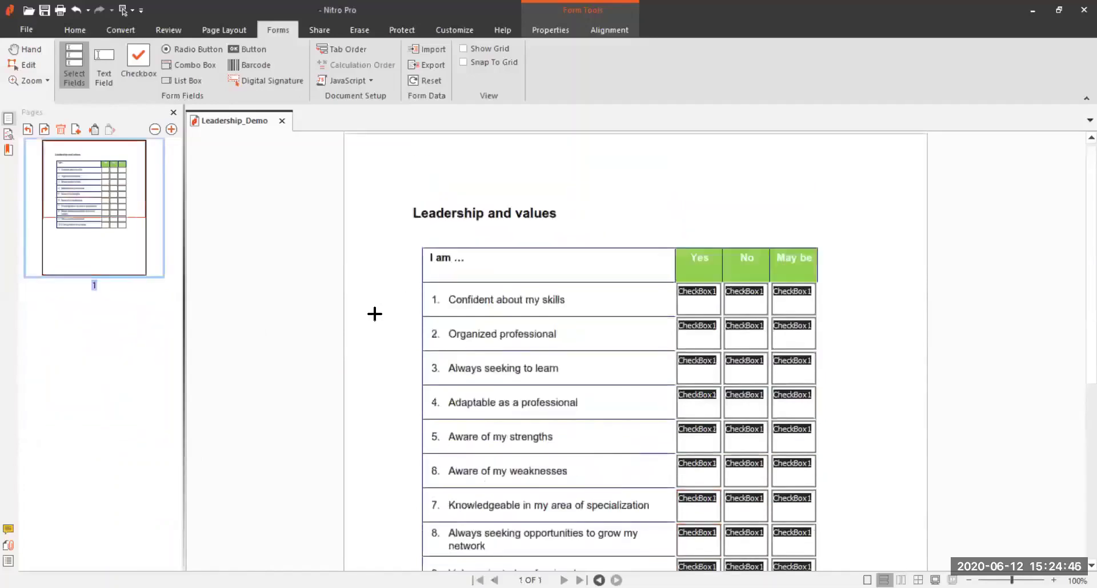
pyautogui.click(47, 14)
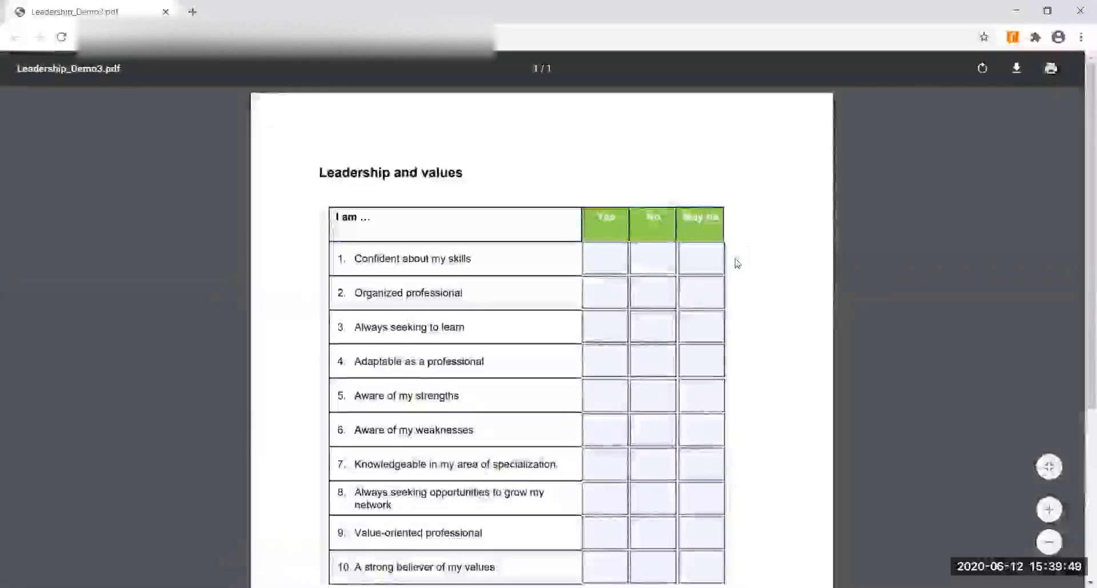
# View Leadership_Demo3.pdf in the Chrome browser and test the Yes checkbox of statement 1 and the No checkbox of statement 4.
pyautogui.scroll(-1, 737, 263)
pyautogui.scroll(-4, 736, 264)
pyautogui.scroll(4, 737, 263)
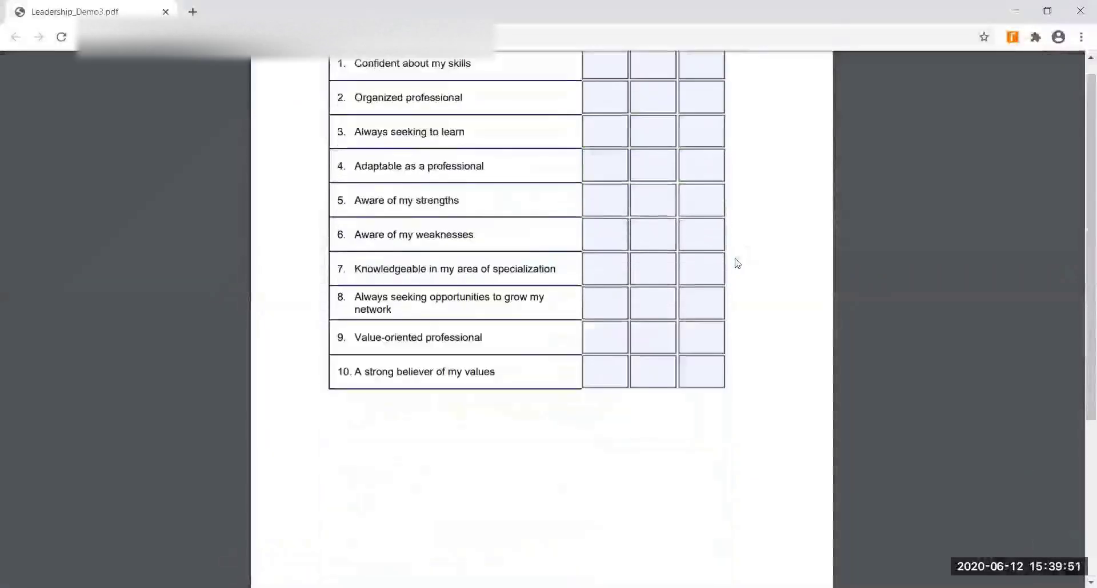
pyautogui.scroll(-4, 735, 261)
pyautogui.scroll(4, 649, 252)
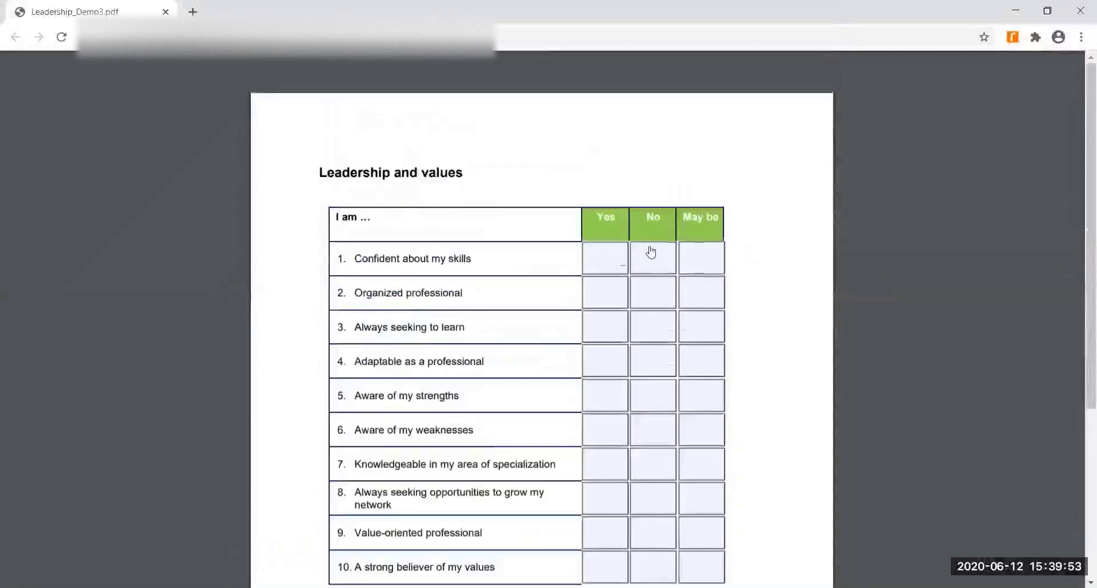
pyautogui.click(621, 259)
pyautogui.click(623, 261)
pyautogui.click(654, 360)
pyautogui.click(653, 361)
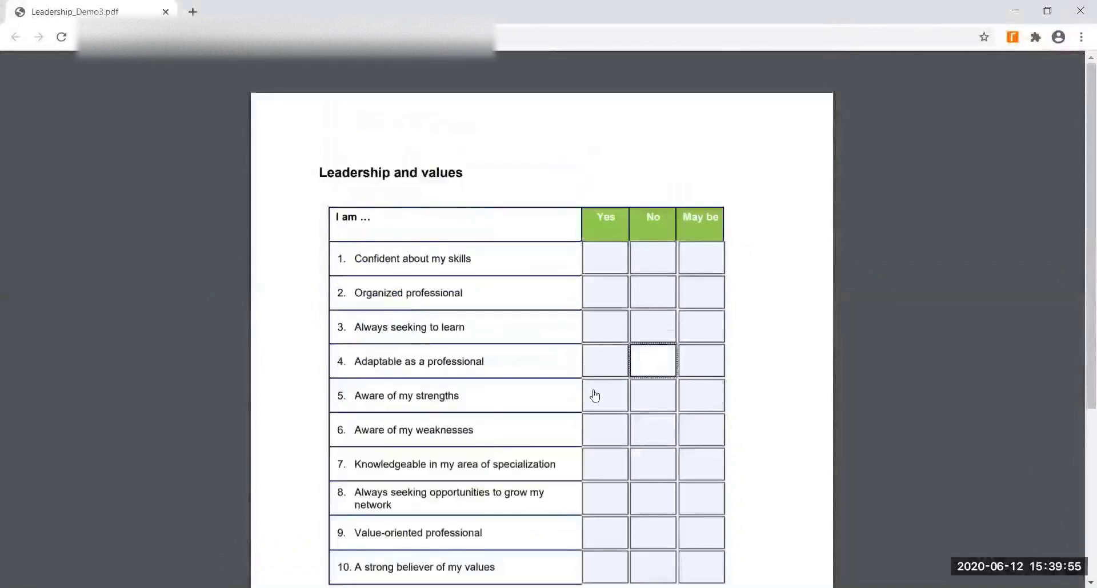
# Test ticking and clearing the Yes checkbox of statement 5, May be of statement 8 and No of statement 9.
pyautogui.click(597, 409)
pyautogui.click(700, 496)
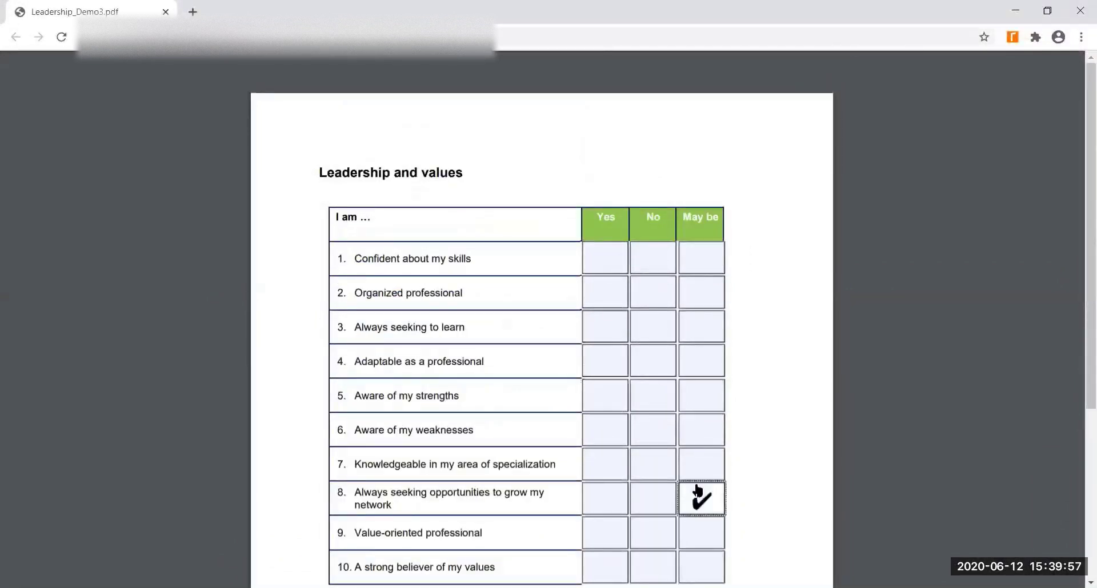
pyautogui.click(700, 495)
pyautogui.click(664, 538)
pyautogui.click(660, 530)
# Test the No checkbox of statement 6 and the May be and No checkboxes of statement 5, and review the whole form.
pyautogui.click(664, 441)
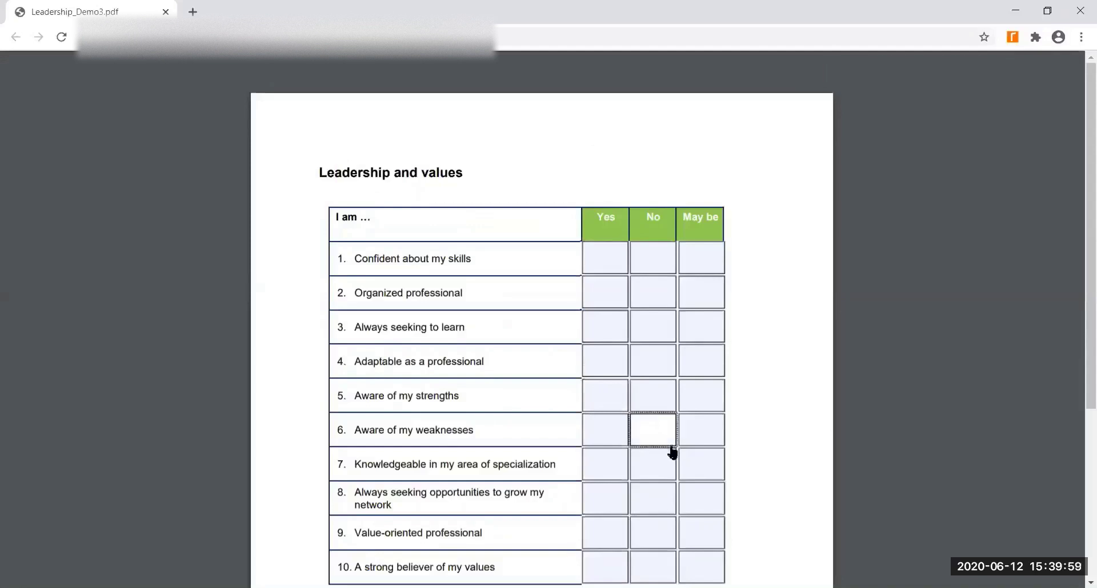
pyautogui.click(661, 440)
pyautogui.click(698, 394)
pyautogui.click(653, 400)
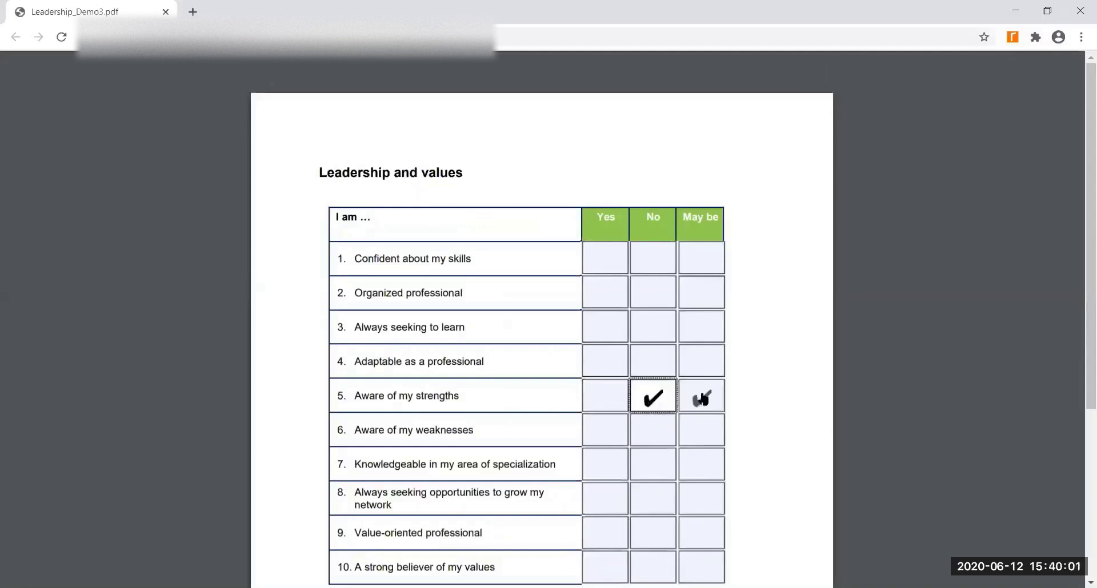
pyautogui.click(657, 399)
pyautogui.scroll(-3, 846, 400)
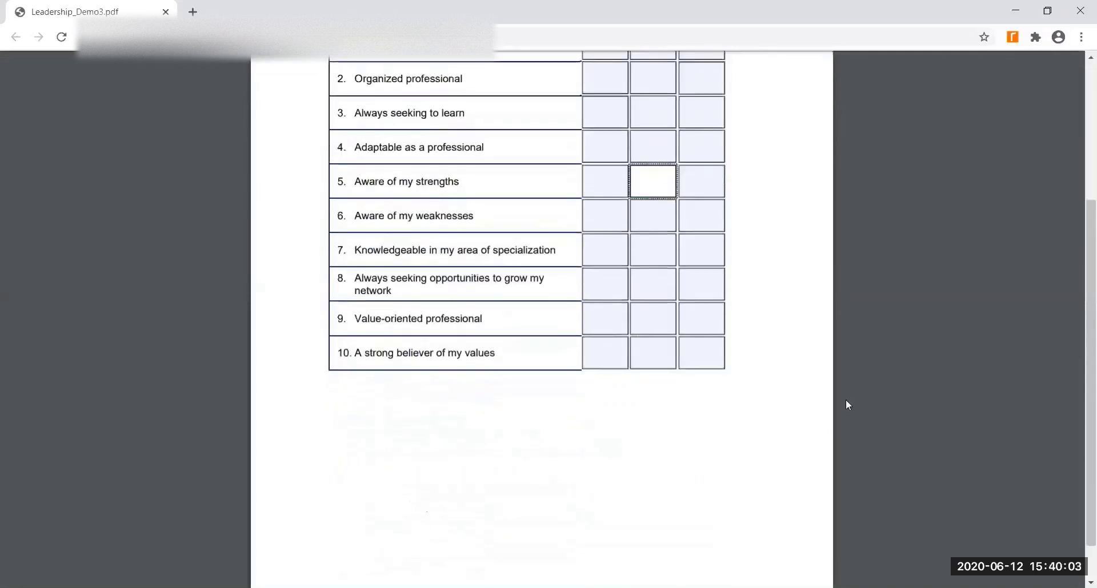
pyautogui.scroll(3, 846, 405)
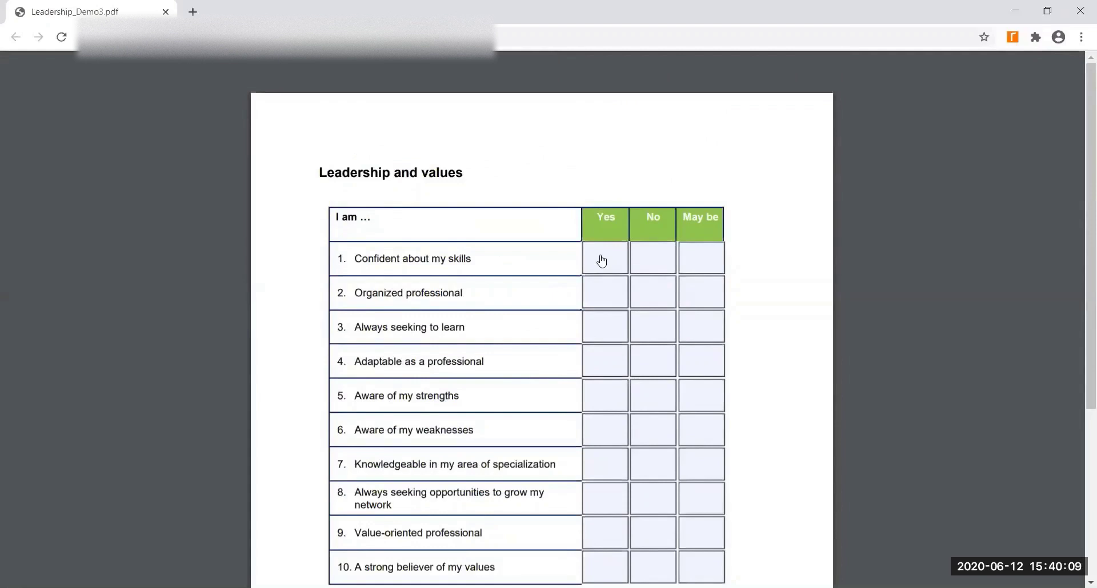
pyautogui.scroll(-1, 828, 229)
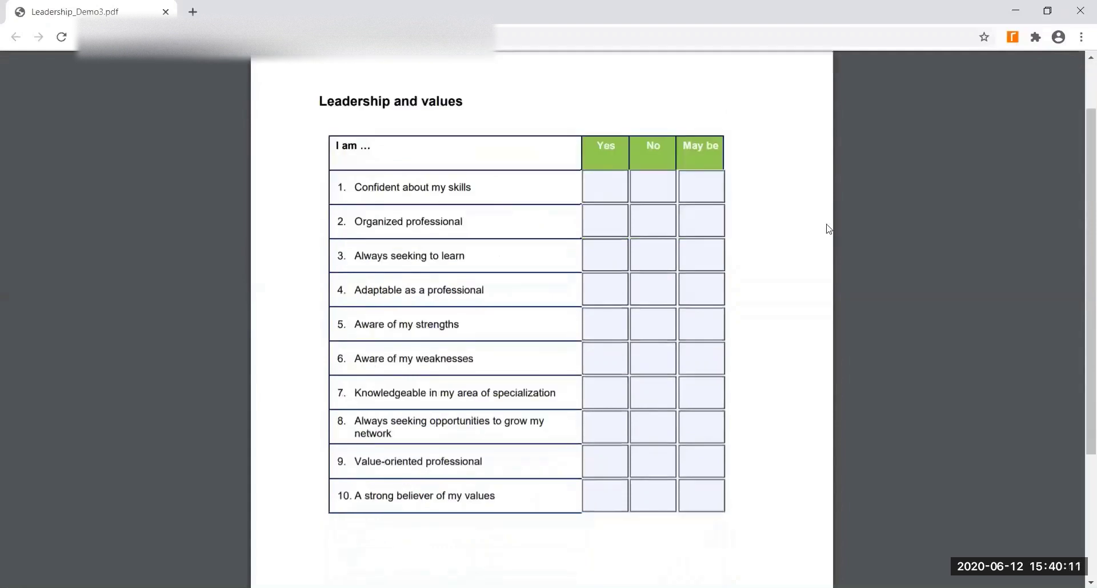